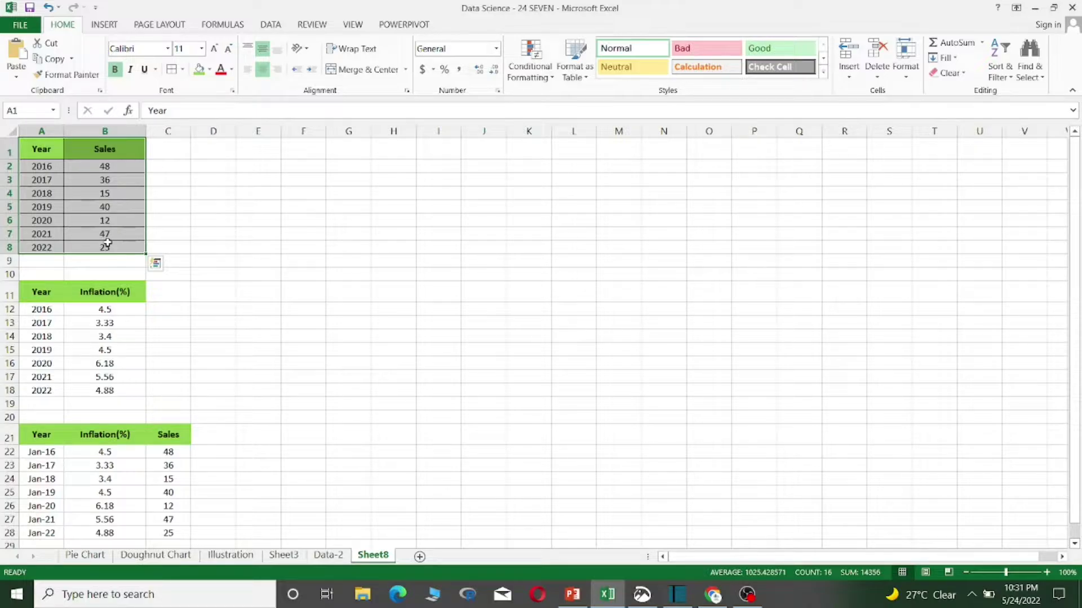
Step: Try inserting the recommended Line chart for the Year and Sales table, and undo the insertion
left_click(103, 26)
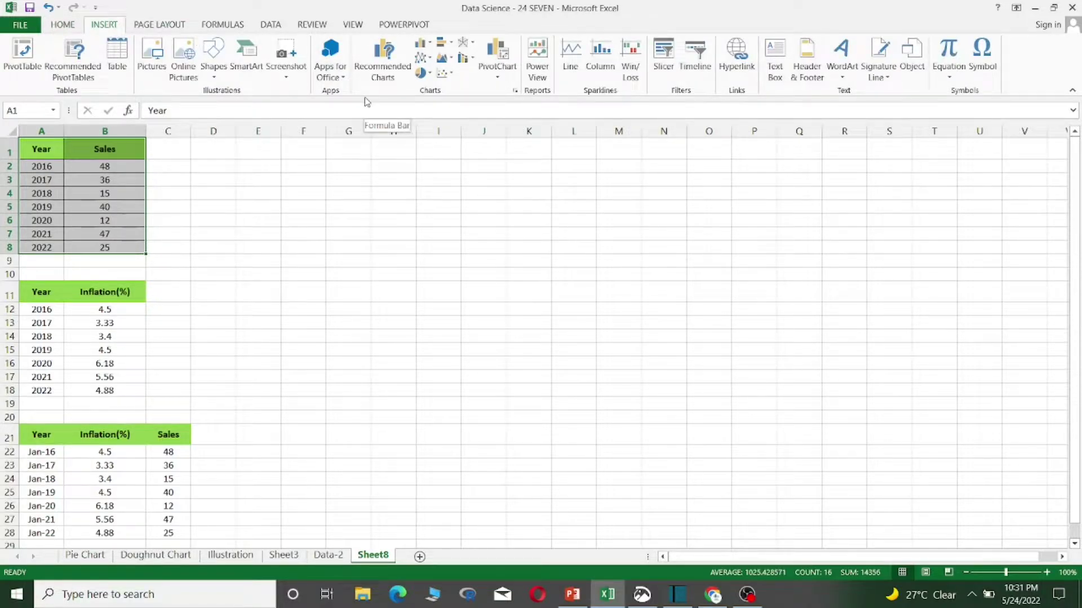
left_click(378, 82)
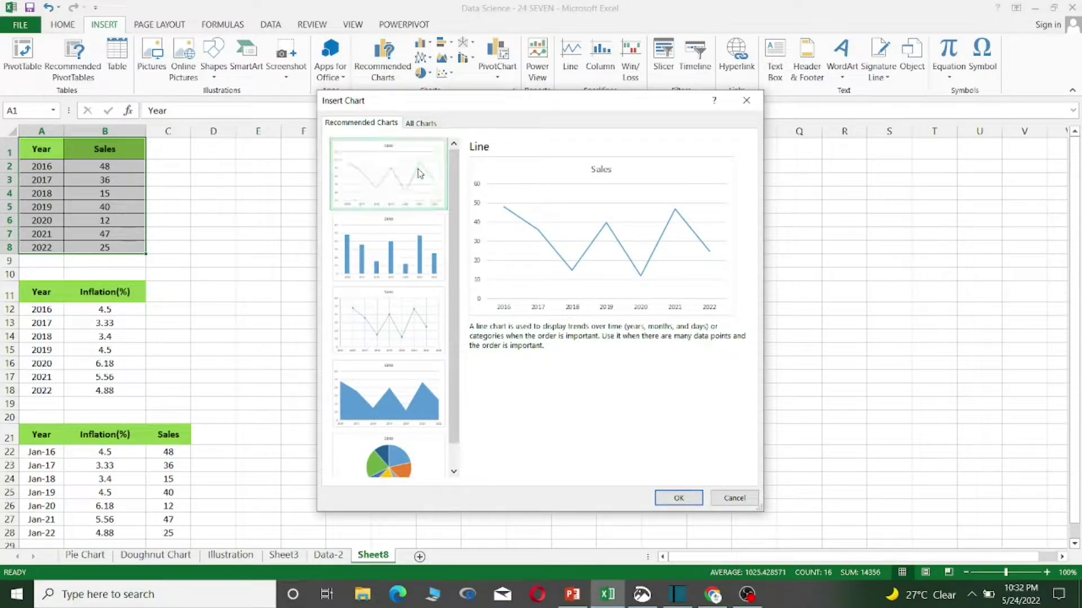
left_click(679, 498)
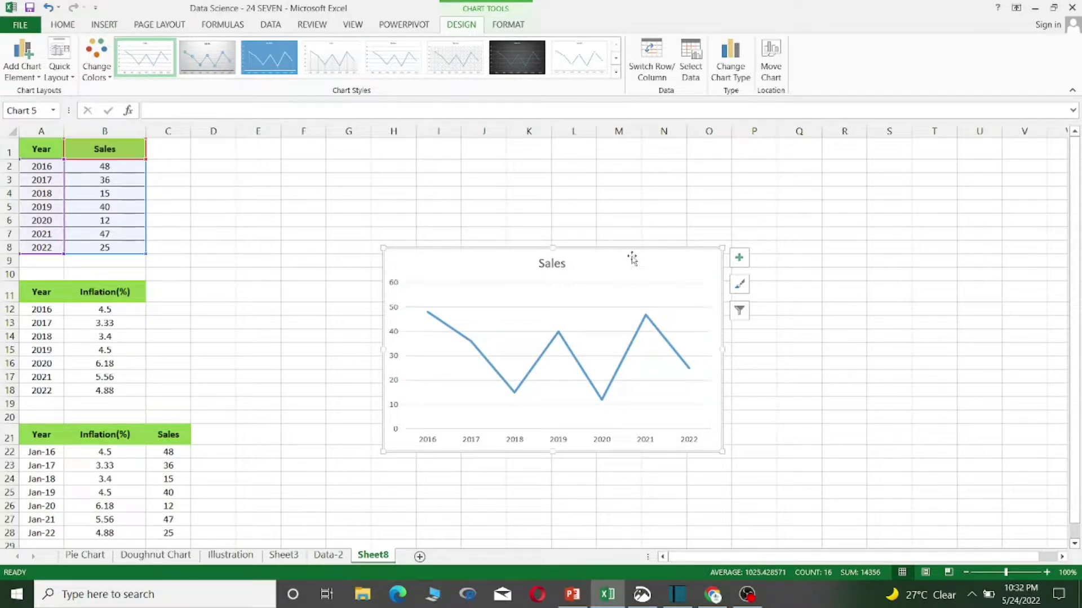
key("ctrl+z")
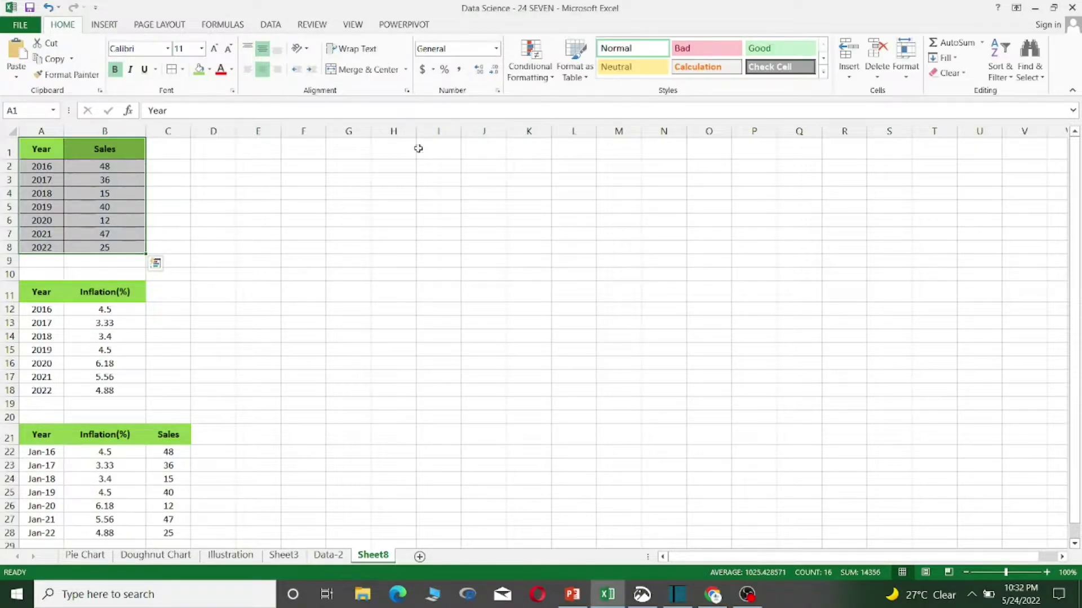
Step: Insert a basic 2-D Line chart from the Year and Sales data in A1:B8 and move it slightly higher on the sheet
left_click(105, 25)
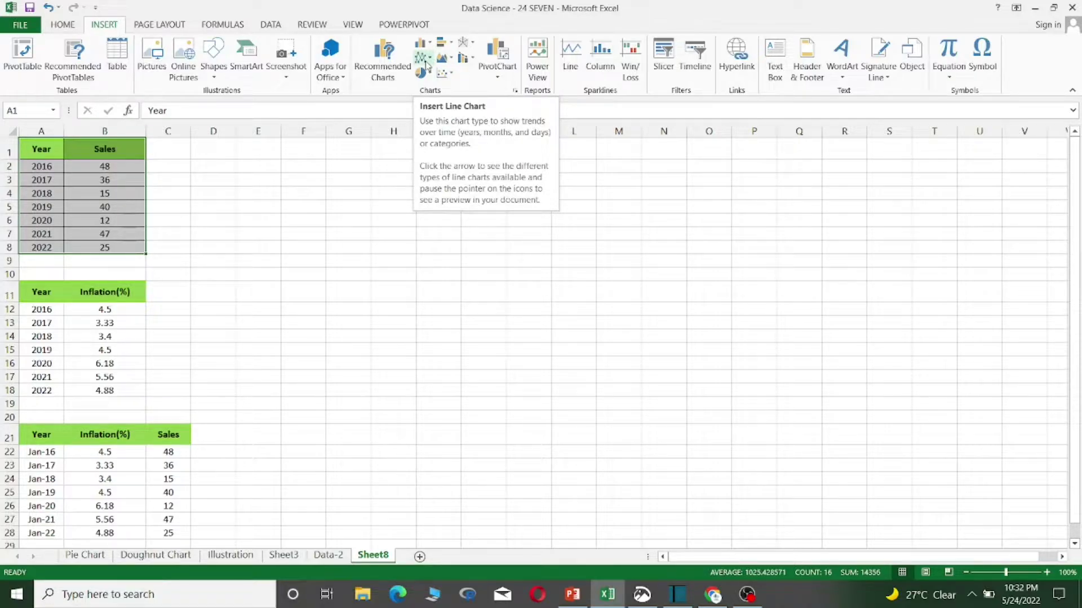
left_click(427, 64)
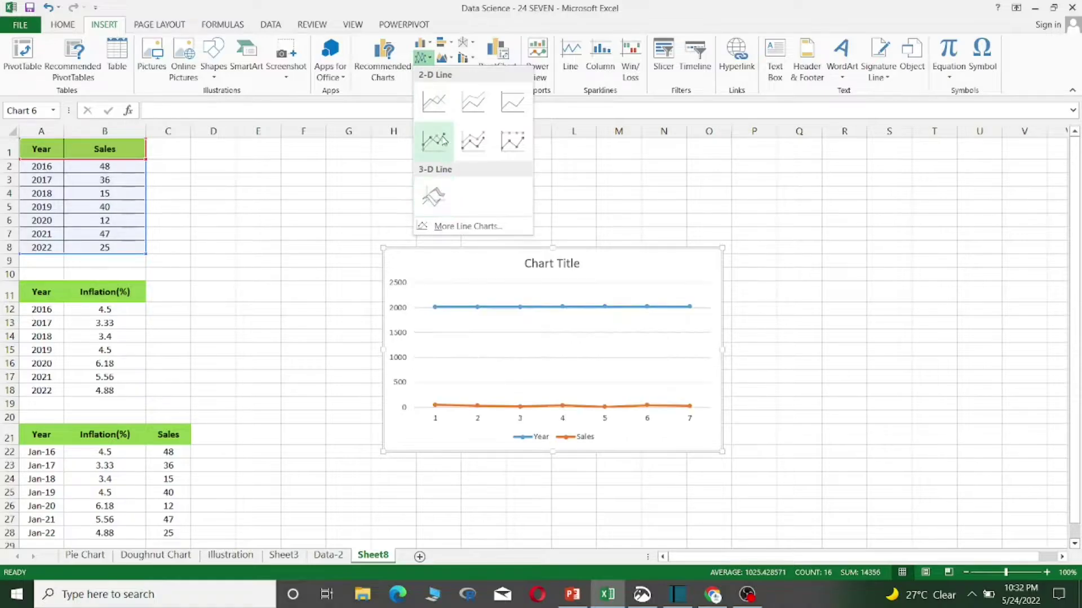
left_click(434, 105)
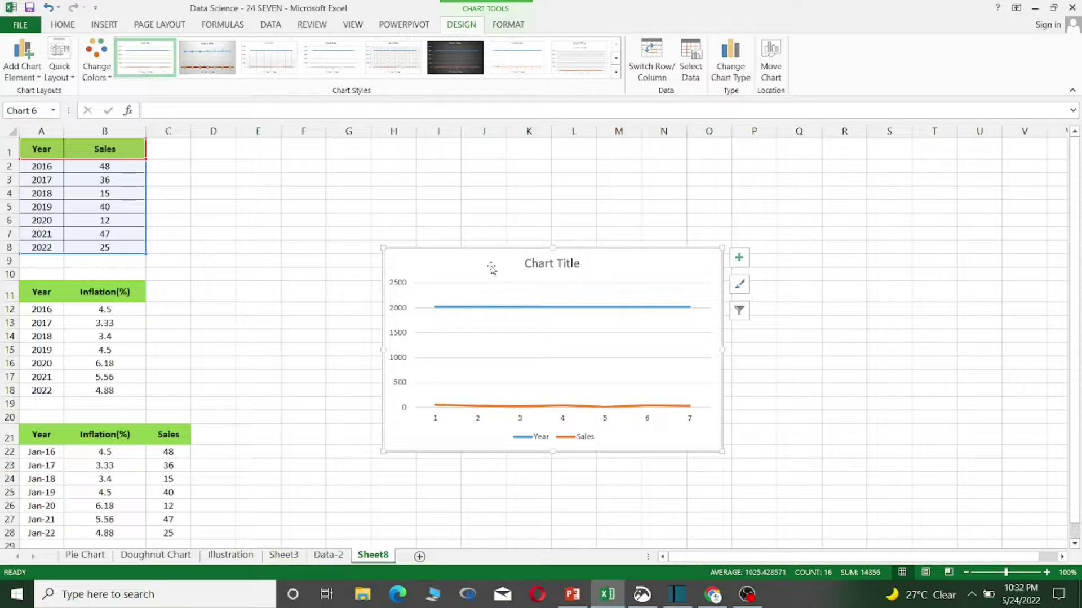
left_click_drag(483, 256, 475, 195)
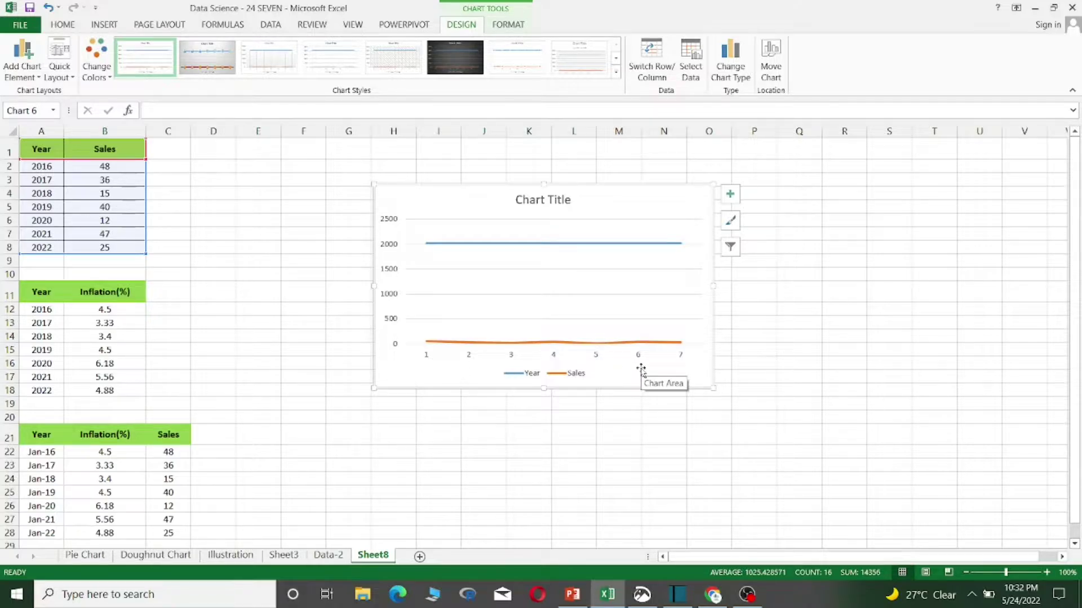
Step: Remove the Year series from the line chart's data source so that only Sales is plotted
right_click(621, 210)
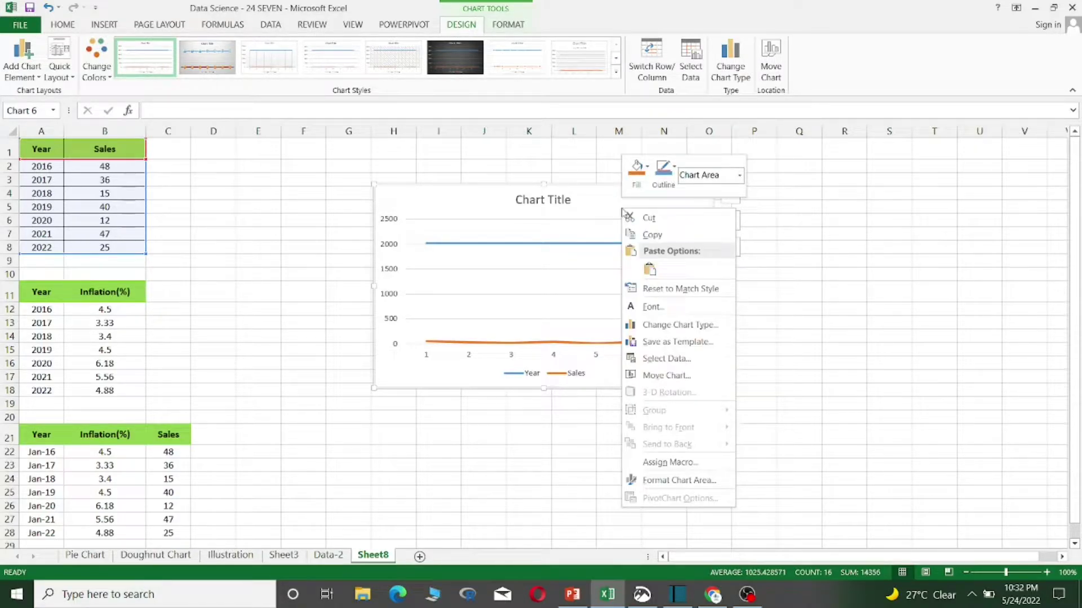
left_click(665, 359)
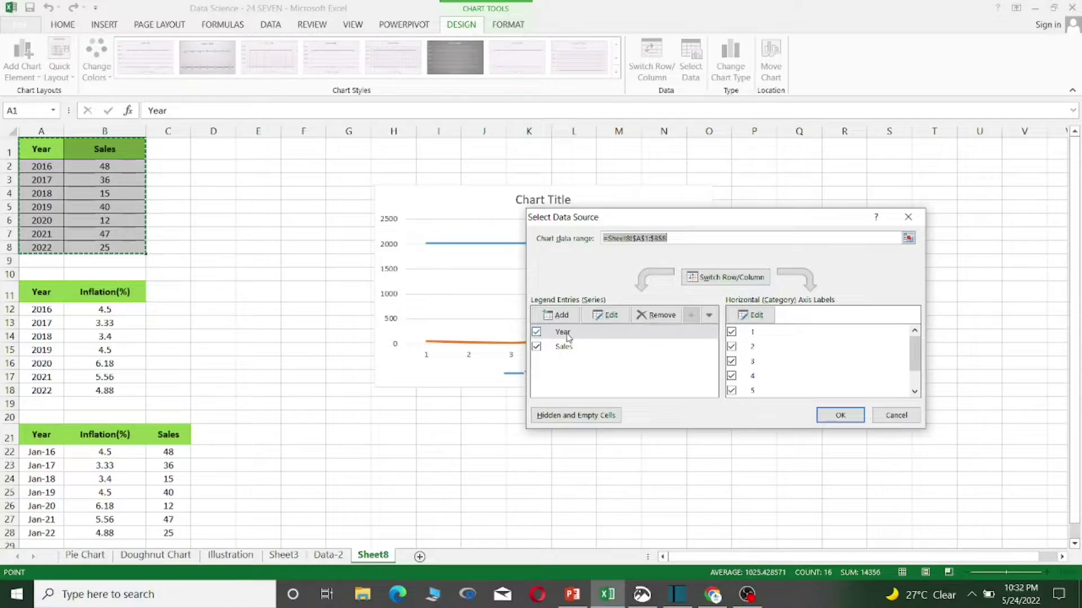
left_click(655, 316)
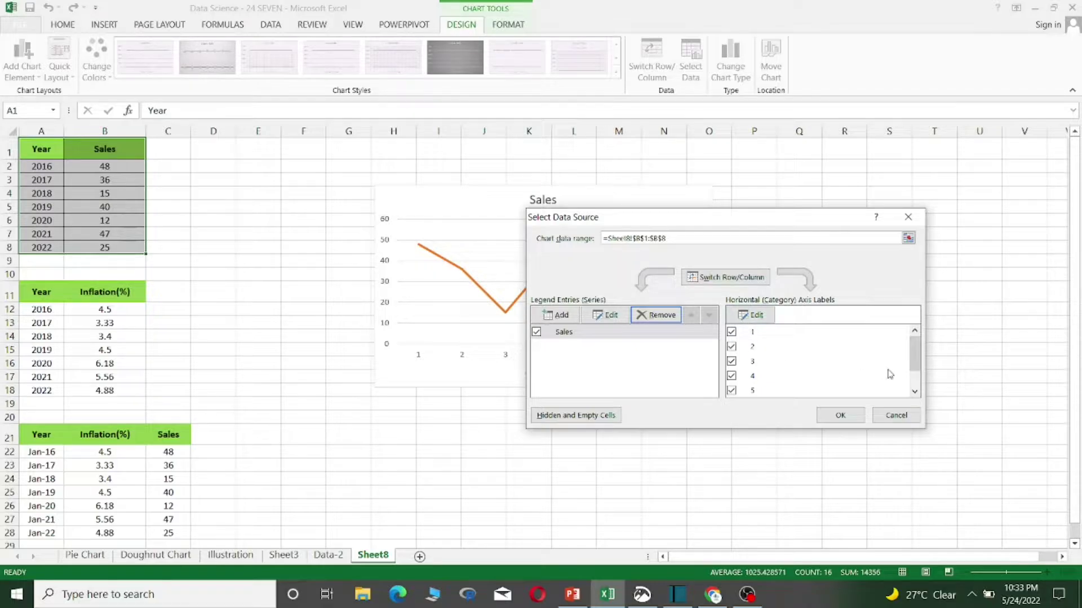
Step: Set the chart's horizontal axis labels to the years in A2:A8 and apply the data source changes
left_click(914, 382)
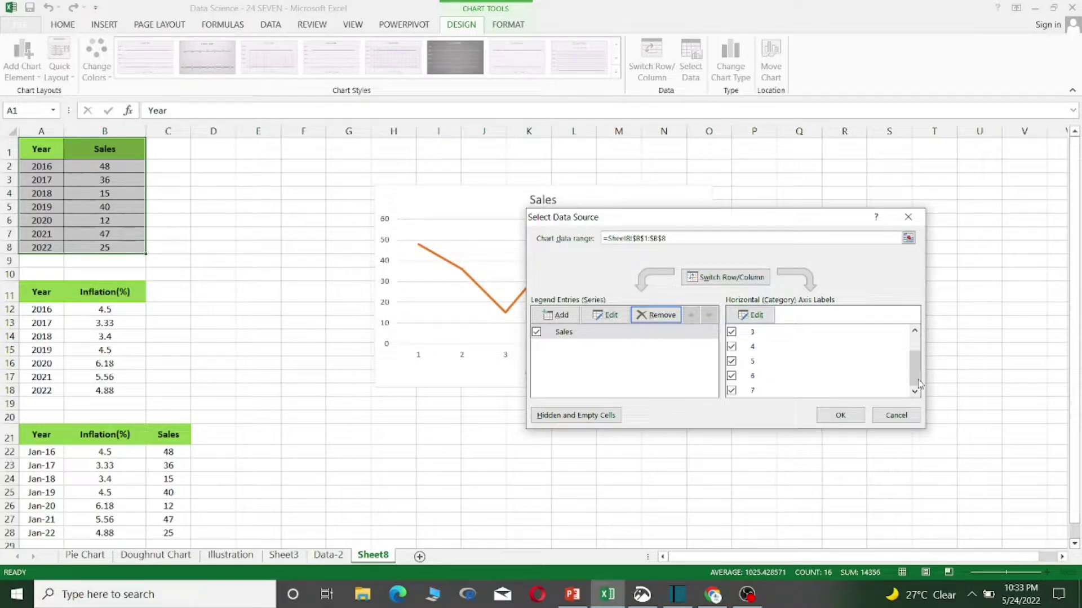
left_click(915, 337)
left_click(765, 318)
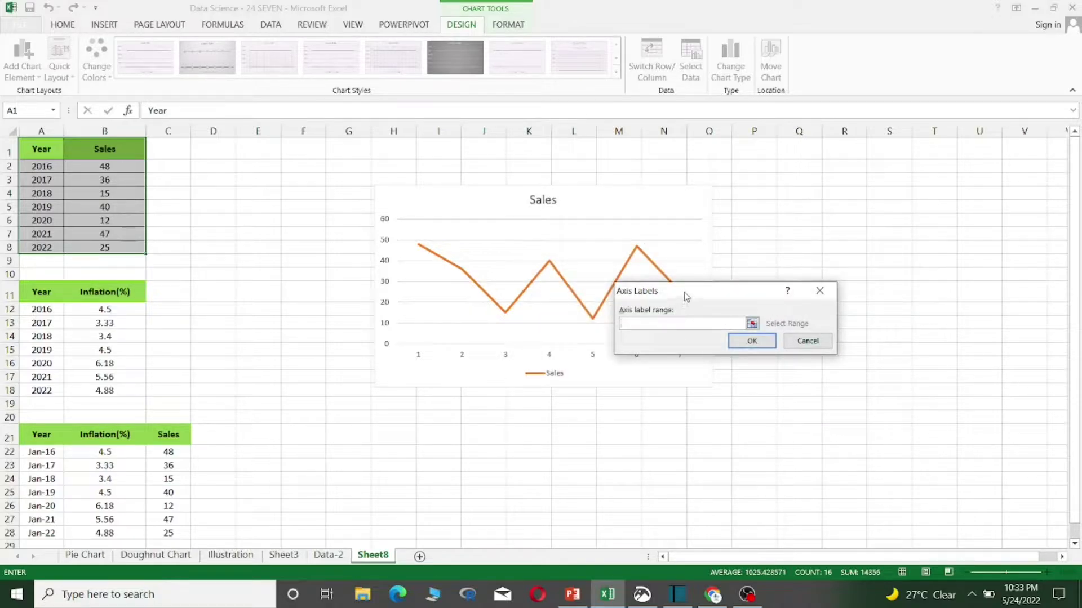
left_click_drag(684, 291, 522, 245)
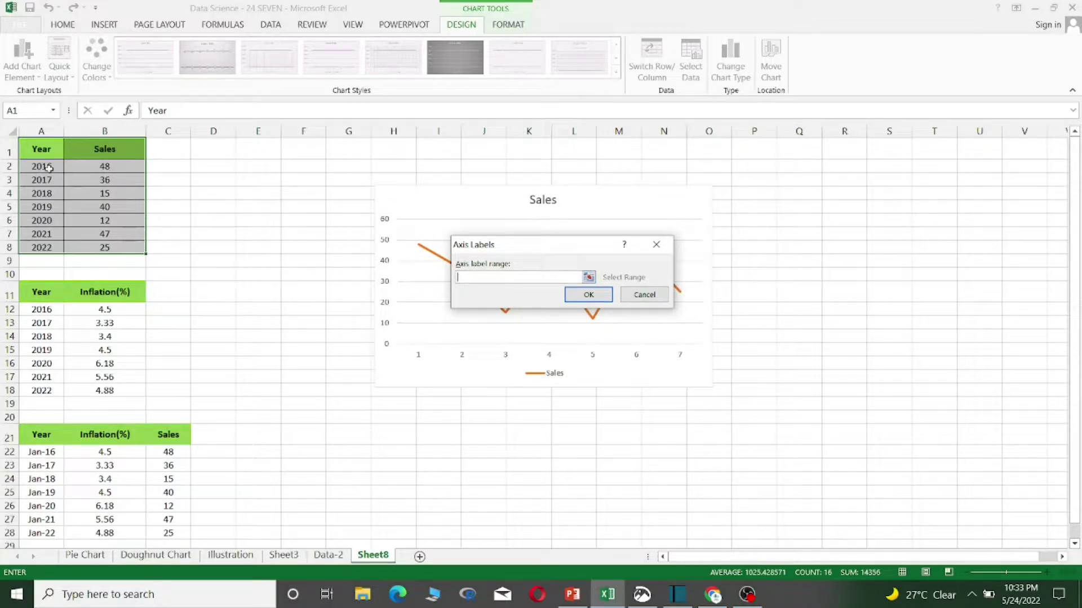
left_click_drag(49, 168, 51, 248)
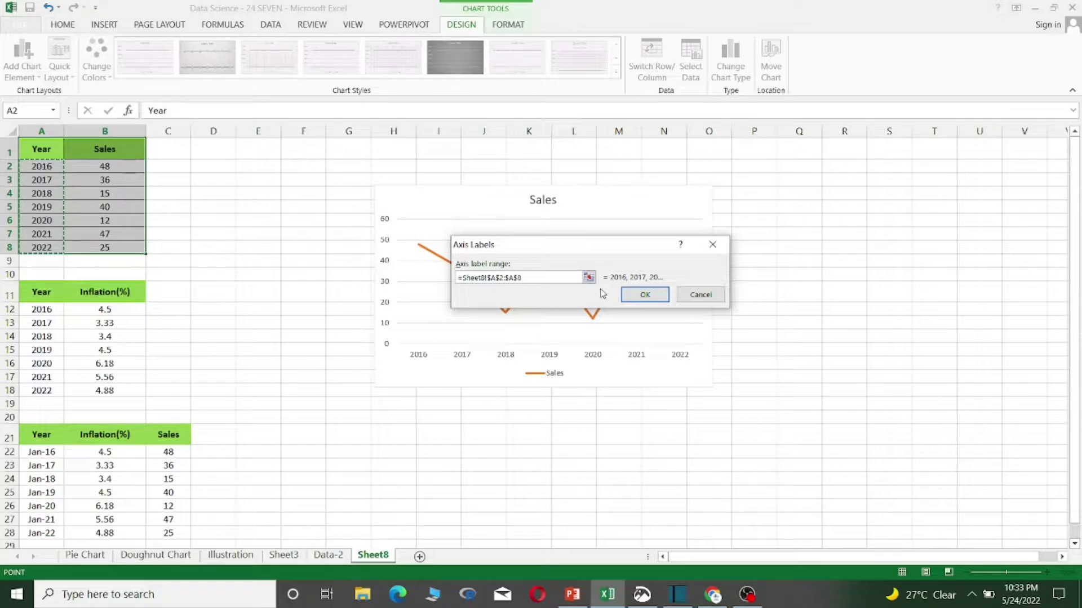
left_click(642, 296)
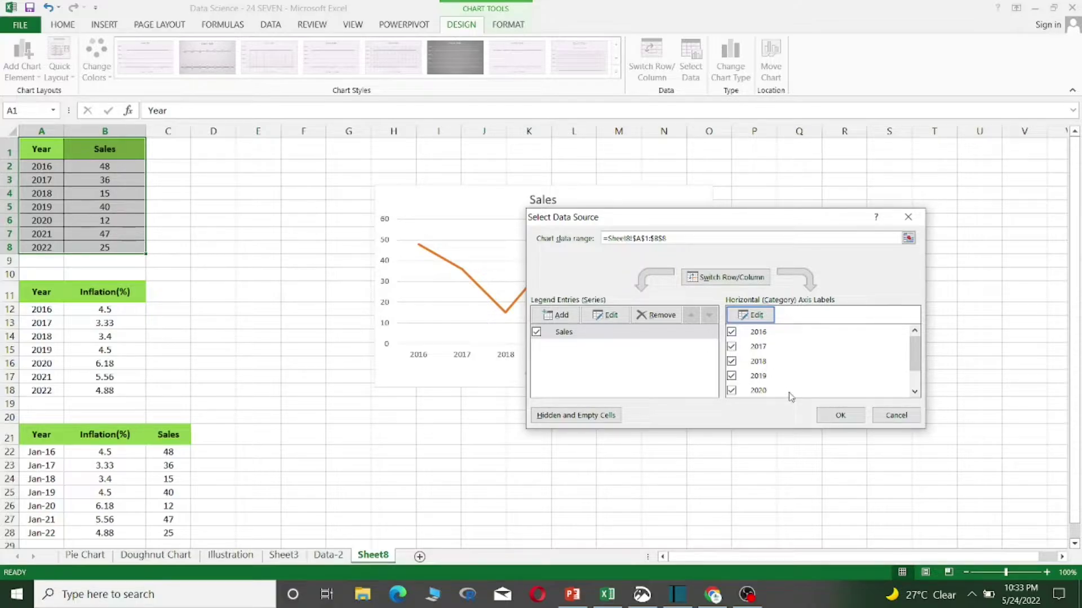
left_click(840, 416)
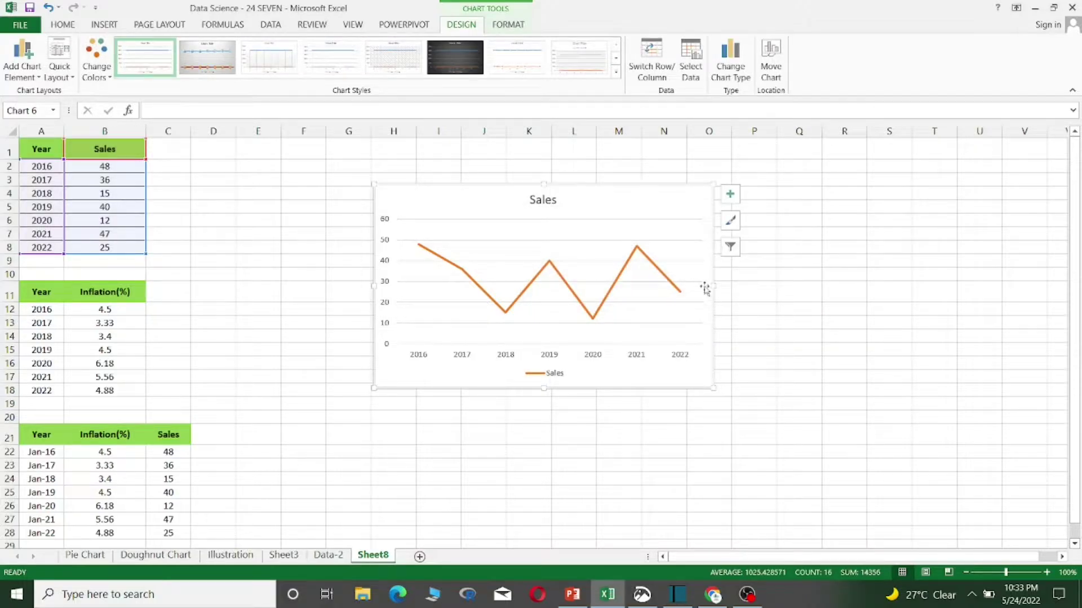
Step: Move the Sales chart slightly higher and toggle its axes off and back on
left_click_drag(622, 204, 642, 174)
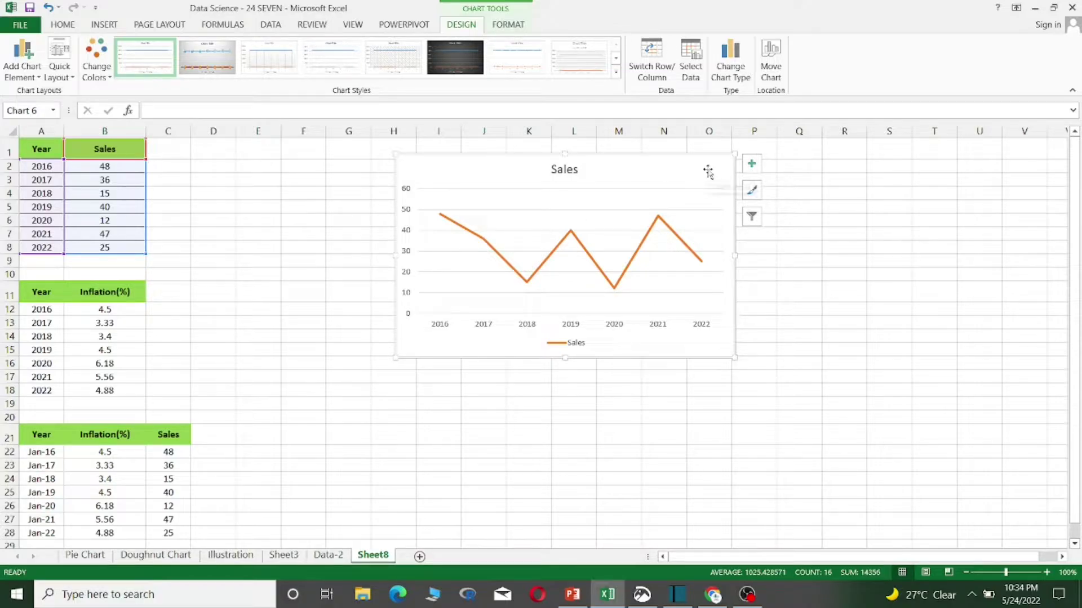
left_click(752, 166)
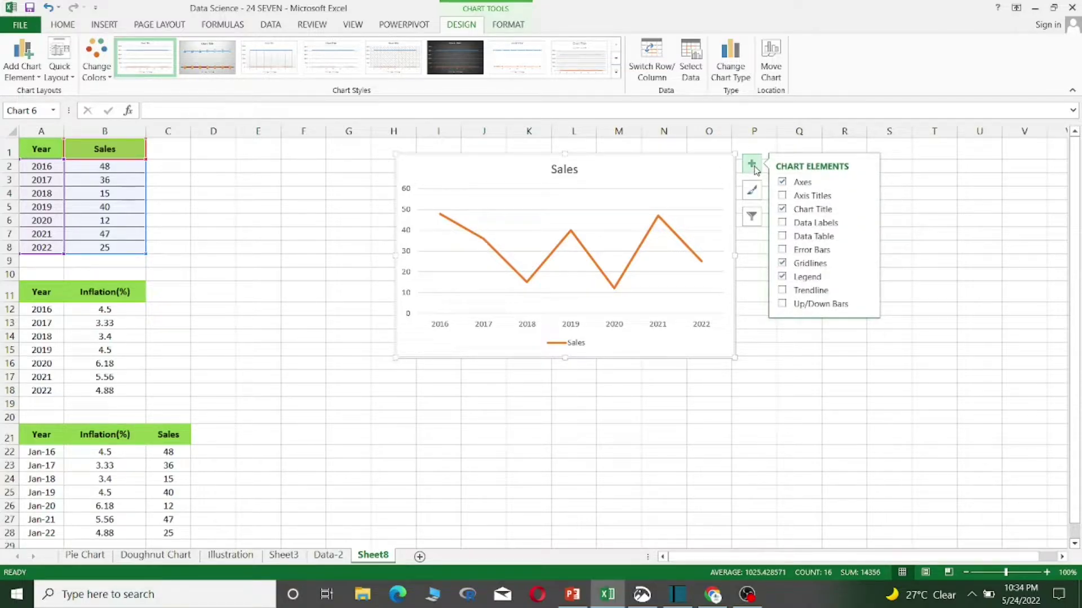
left_click(782, 182)
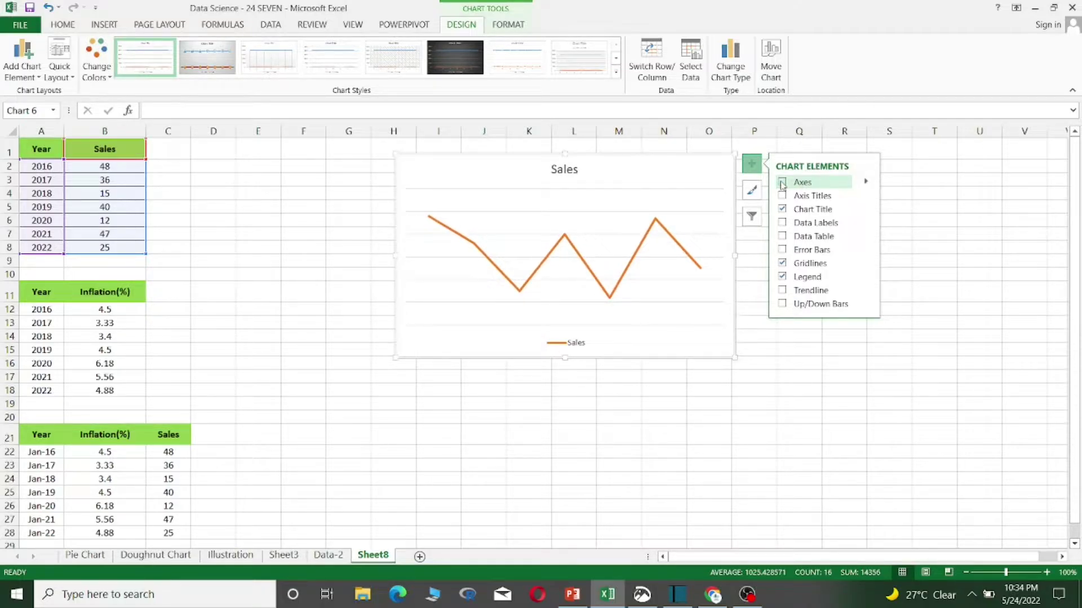
left_click(782, 182)
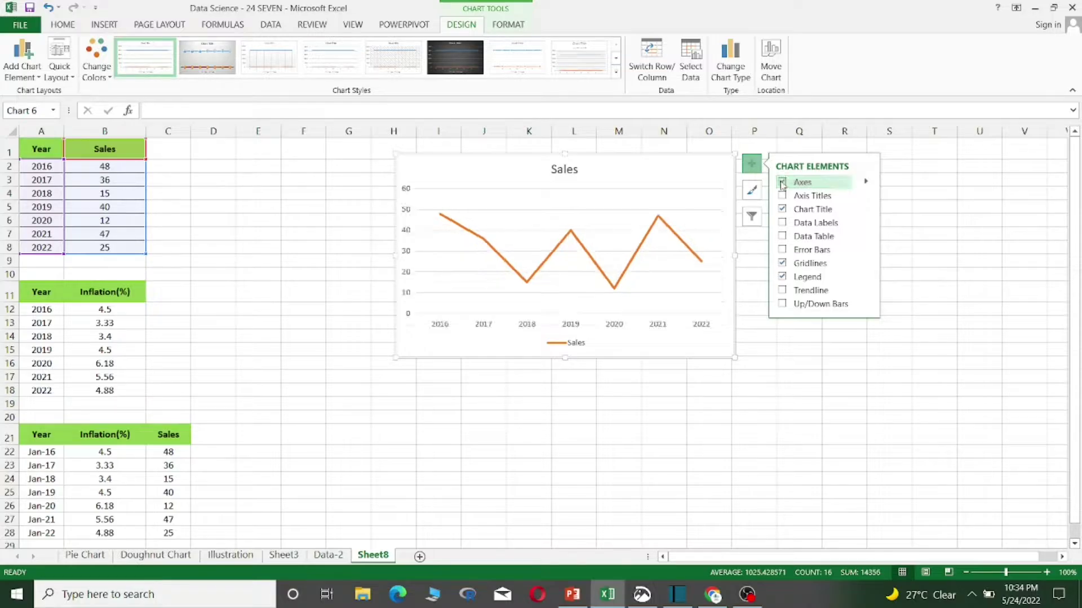
Step: Add axis titles and data labels to the Sales chart, keeping its chart title
left_click(782, 196)
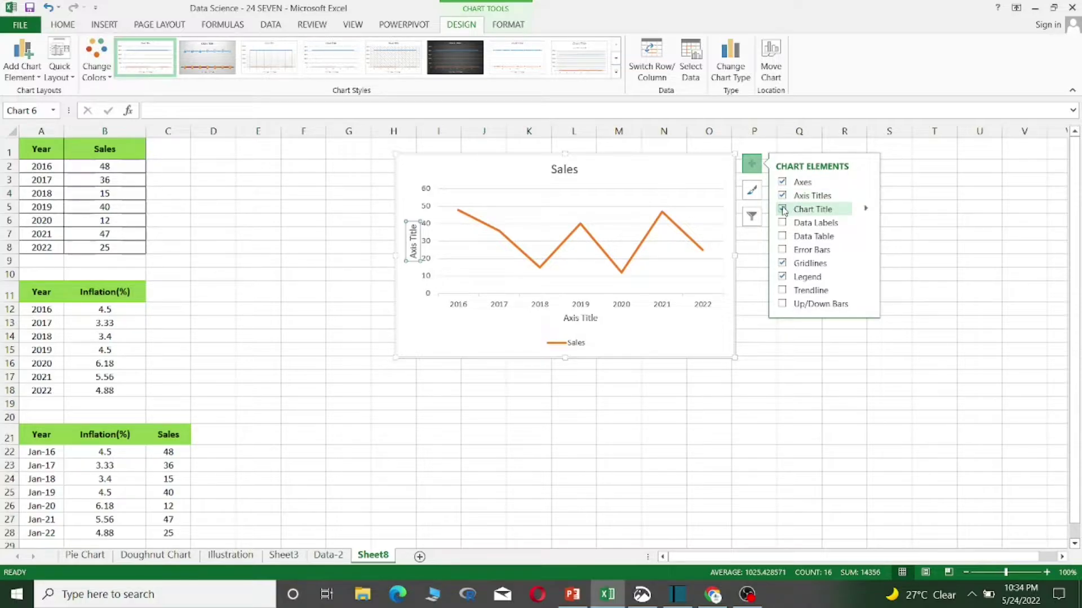
left_click(783, 209)
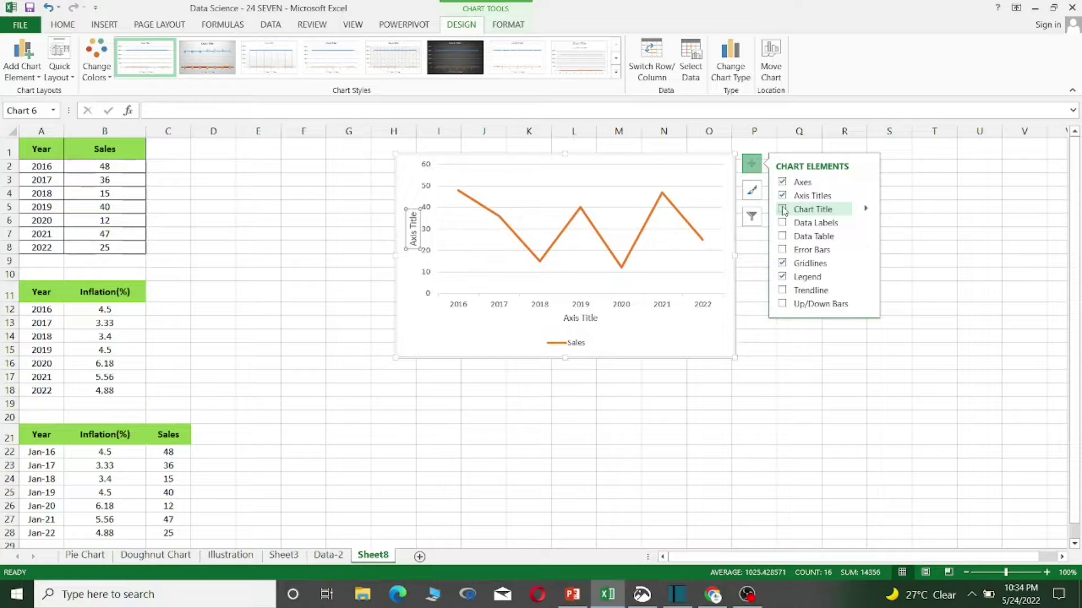
left_click(782, 209)
left_click(782, 222)
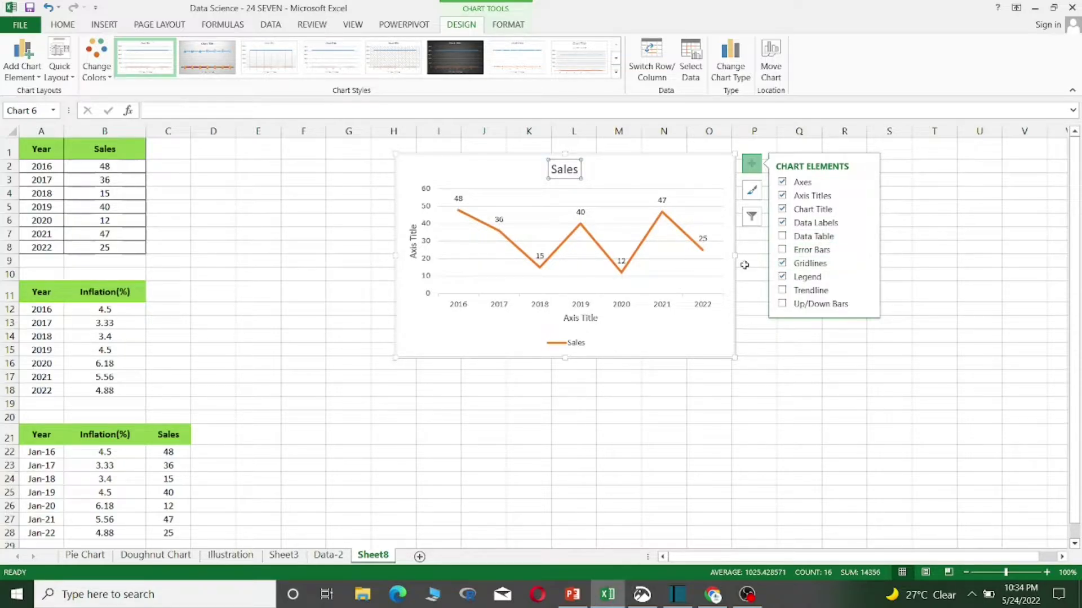
Step: Hide the Sales chart's gridlines and toggle its legend off and back on
left_click(784, 265)
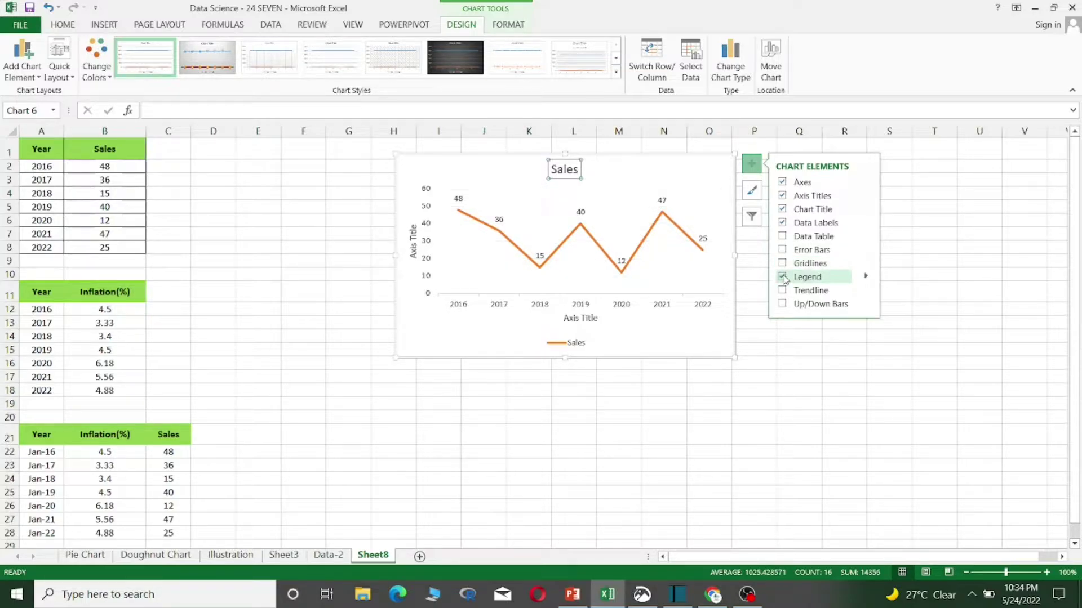
left_click(783, 276)
left_click(783, 276)
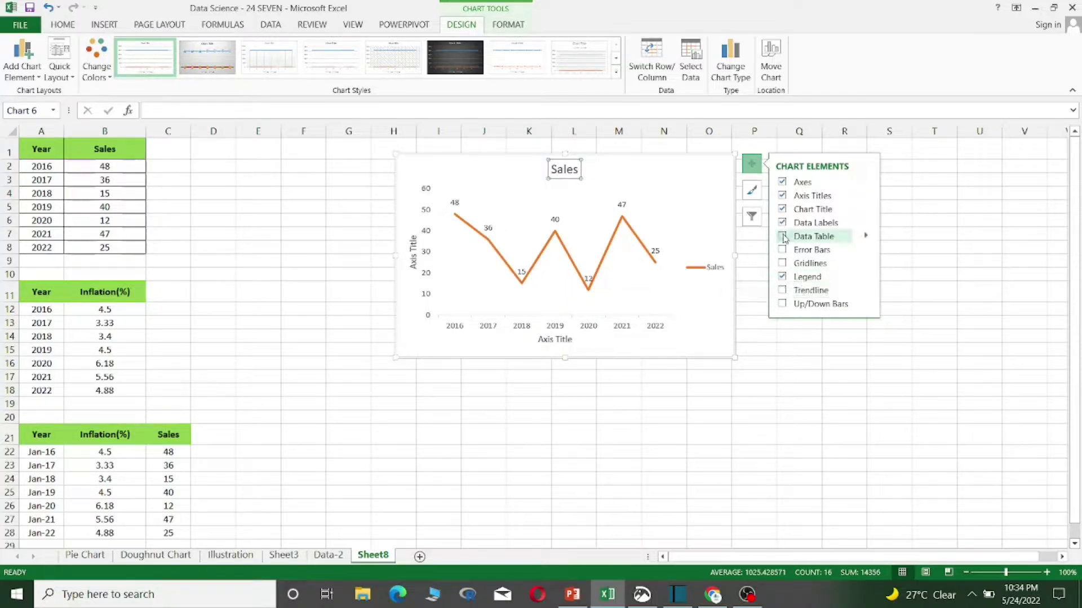
Step: Remove the data labels and axis titles from the Sales chart and deselect it
left_click(783, 224)
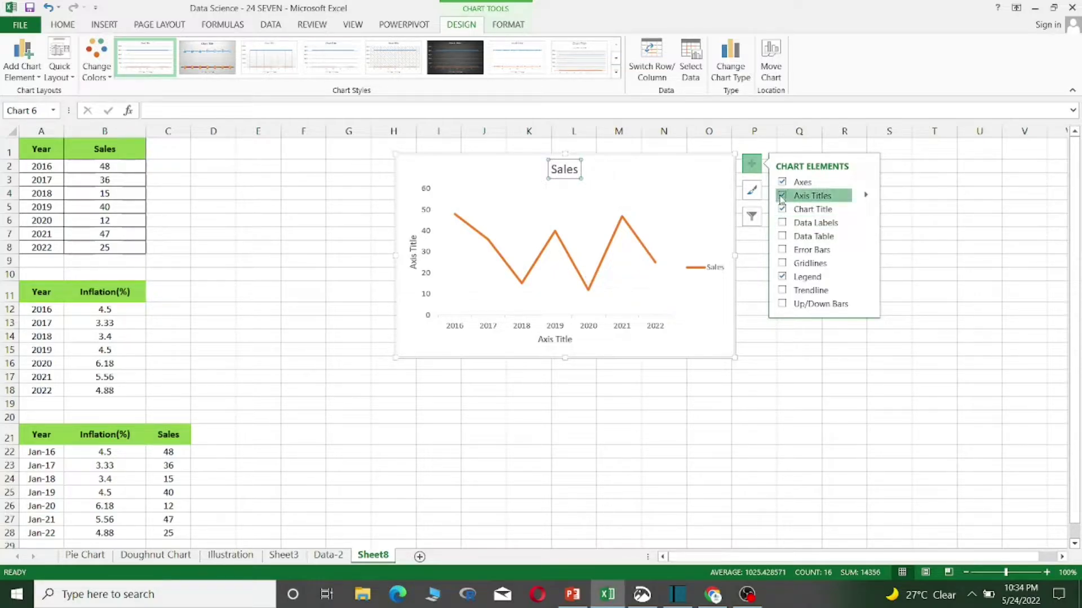
left_click(782, 196)
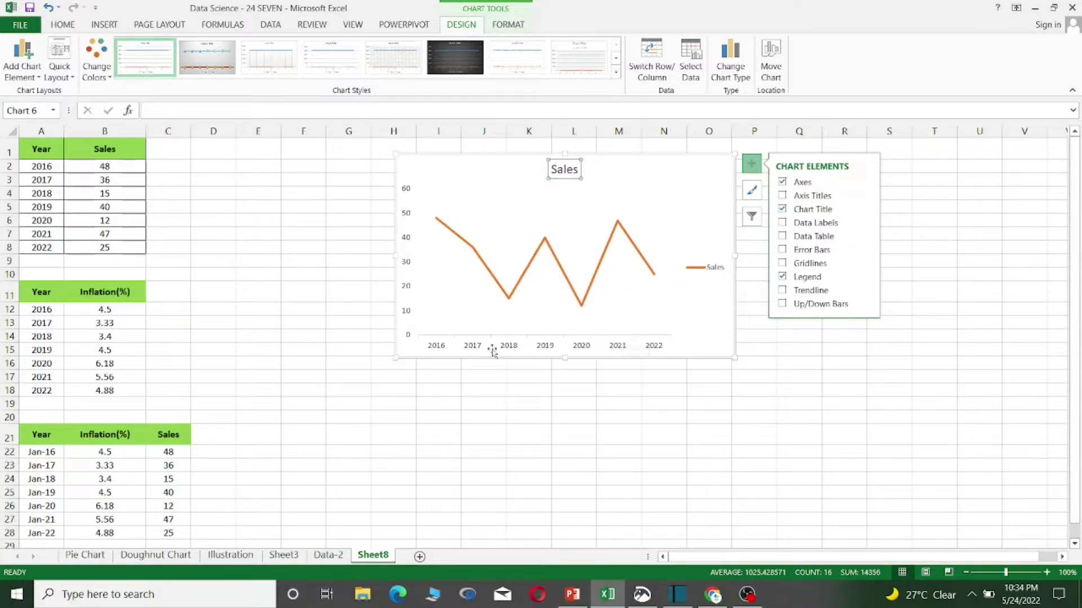
left_click(648, 176)
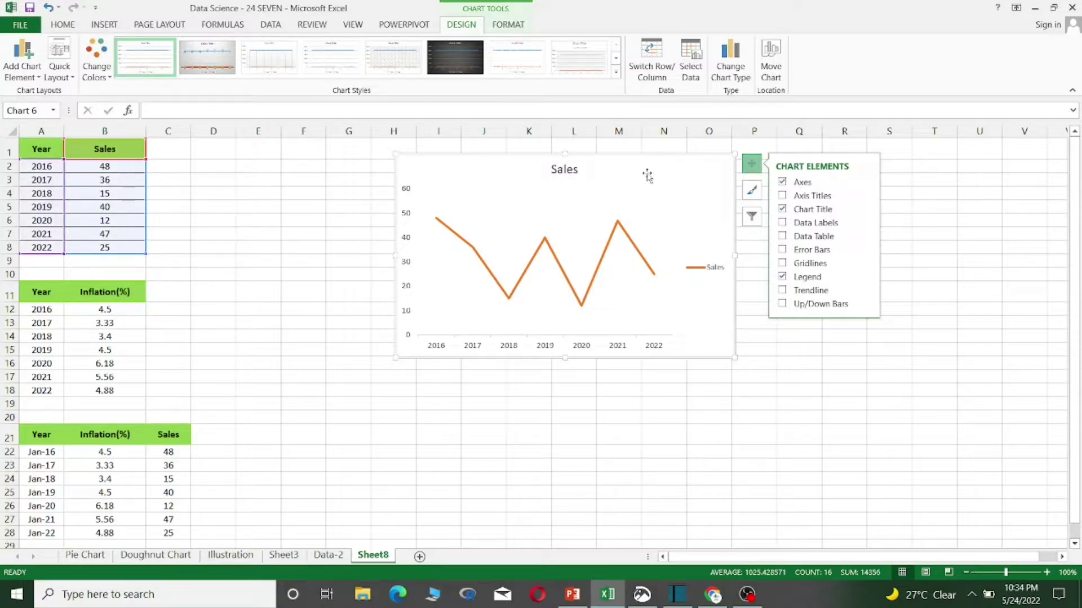
key("Escape")
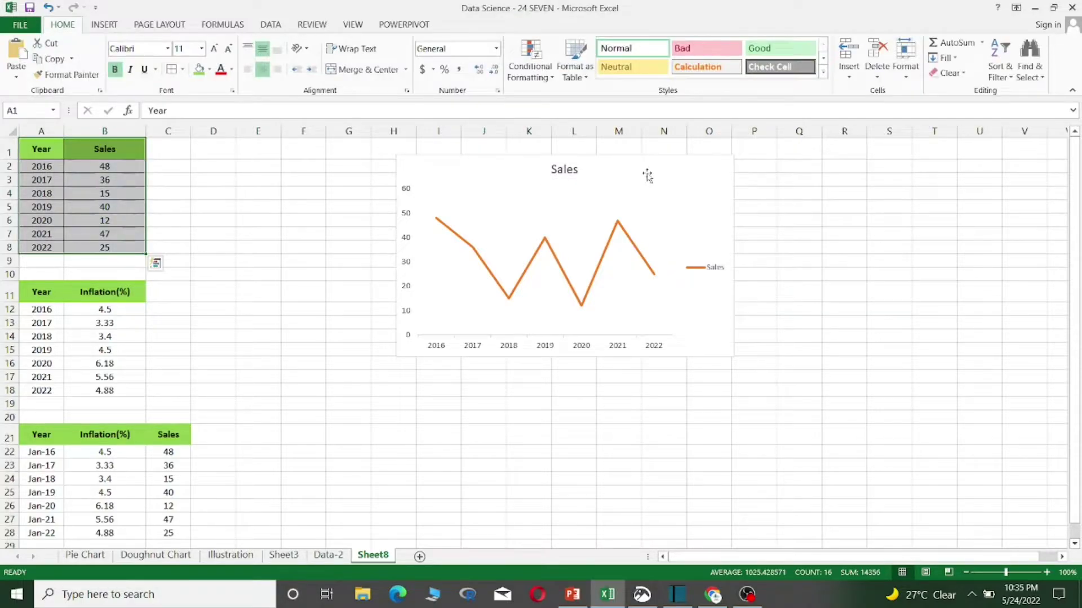
Step: Shrink the Sales chart slightly and place it over columns K to Q near the top of the sheet
left_click_drag(647, 176, 947, 164)
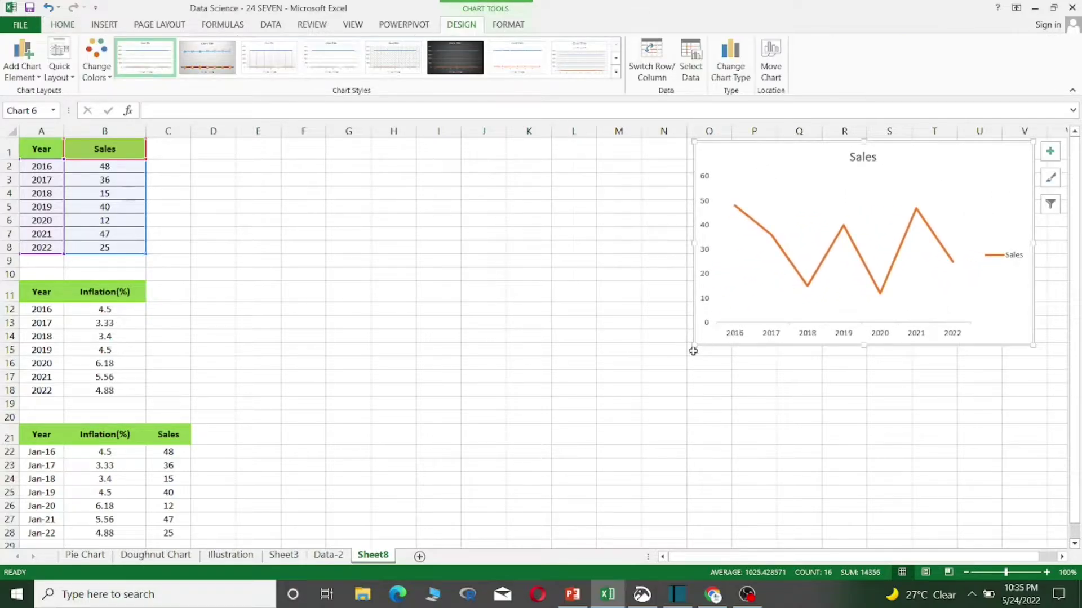
left_click_drag(692, 346, 724, 326)
mouse_move(800, 172)
left_mouse_down()
mouse_move(678, 194)
mouse_move(577, 181)
left_mouse_up()
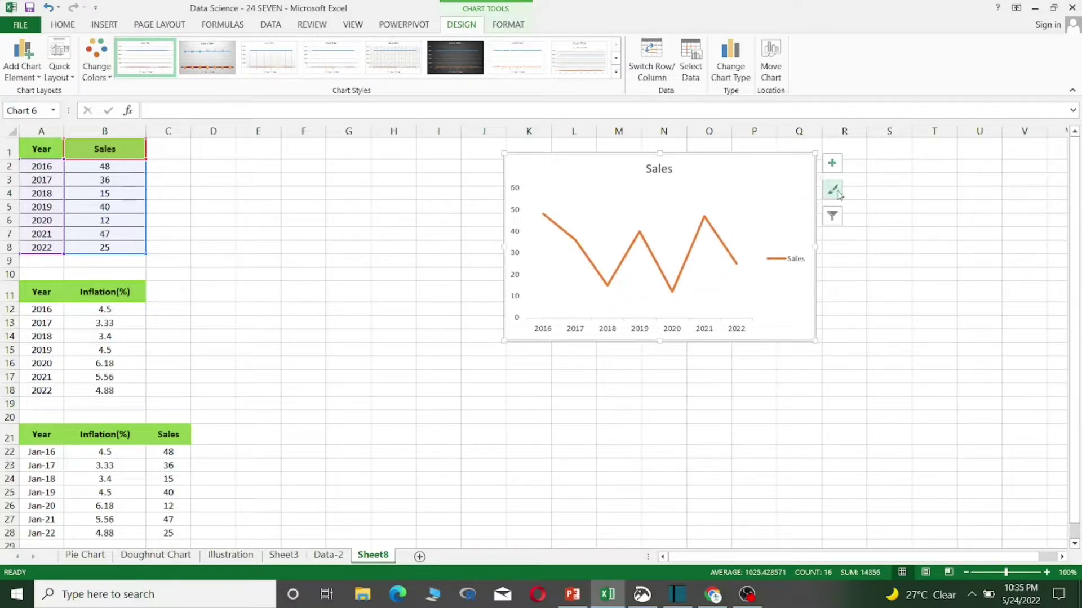
Step: Apply chart Style 15 to the Sales line chart
left_click(833, 191)
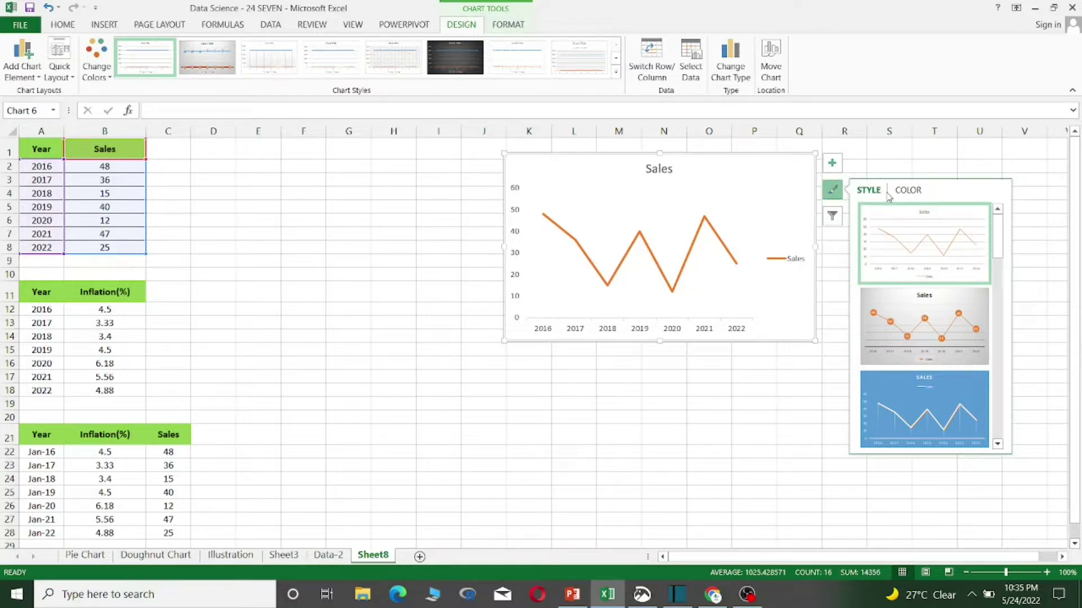
left_click(986, 235)
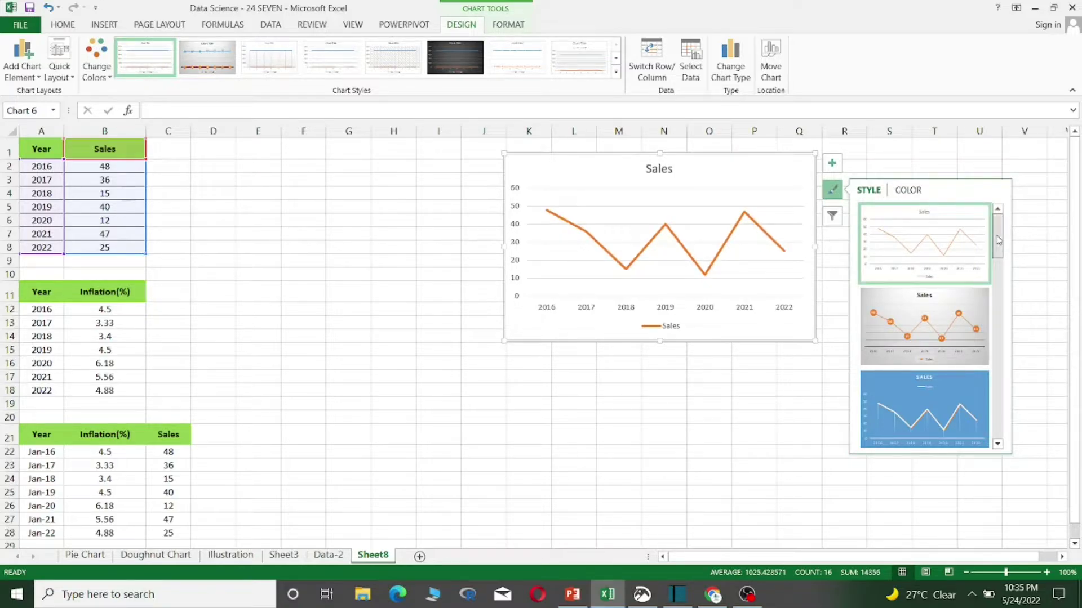
left_click_drag(998, 240, 1008, 426)
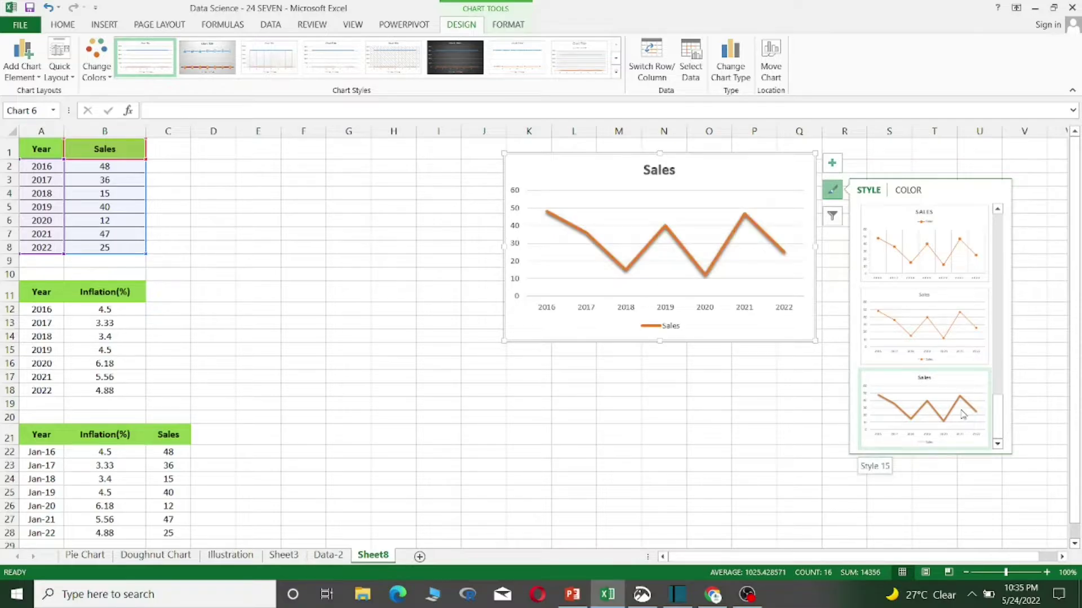
left_click(963, 414)
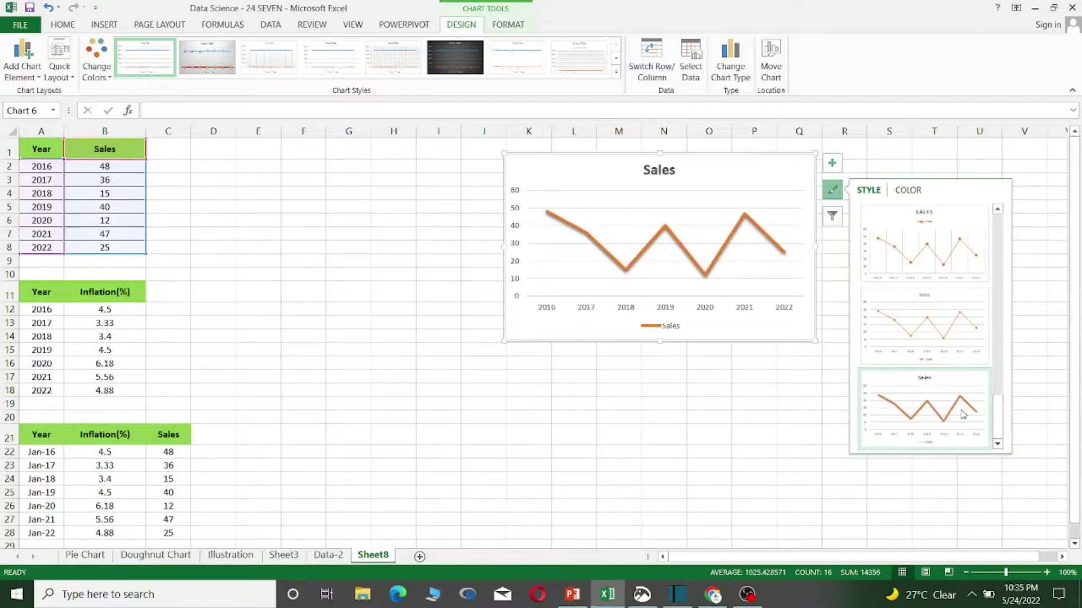
Step: Apply the second Colorful palette to the Sales chart and move it over columns O to U at the top of the sheet
left_click(914, 191)
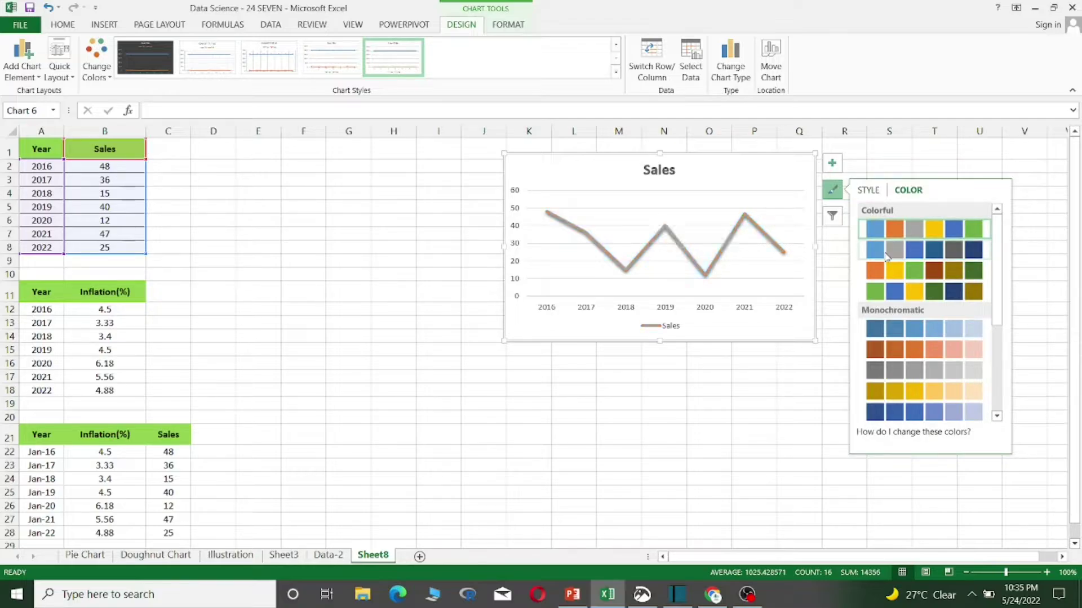
left_click(887, 256)
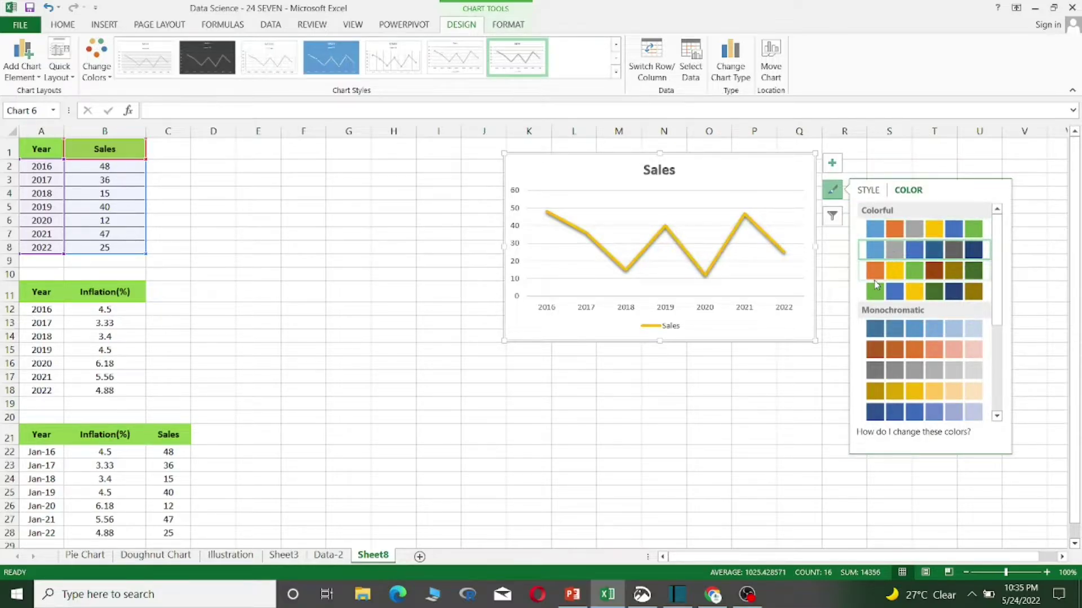
left_click(877, 273)
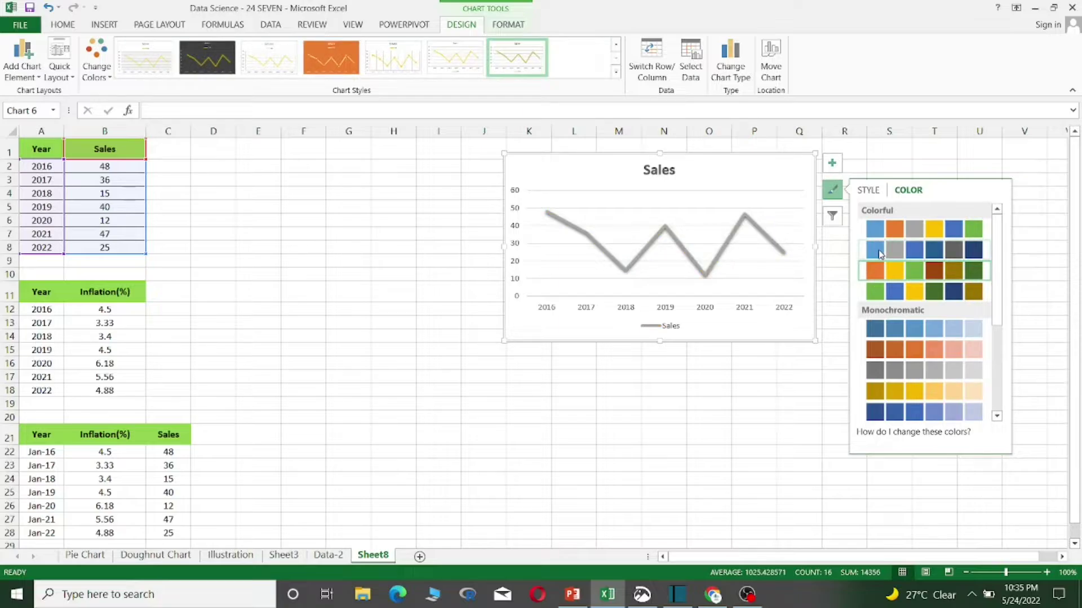
left_click(881, 251)
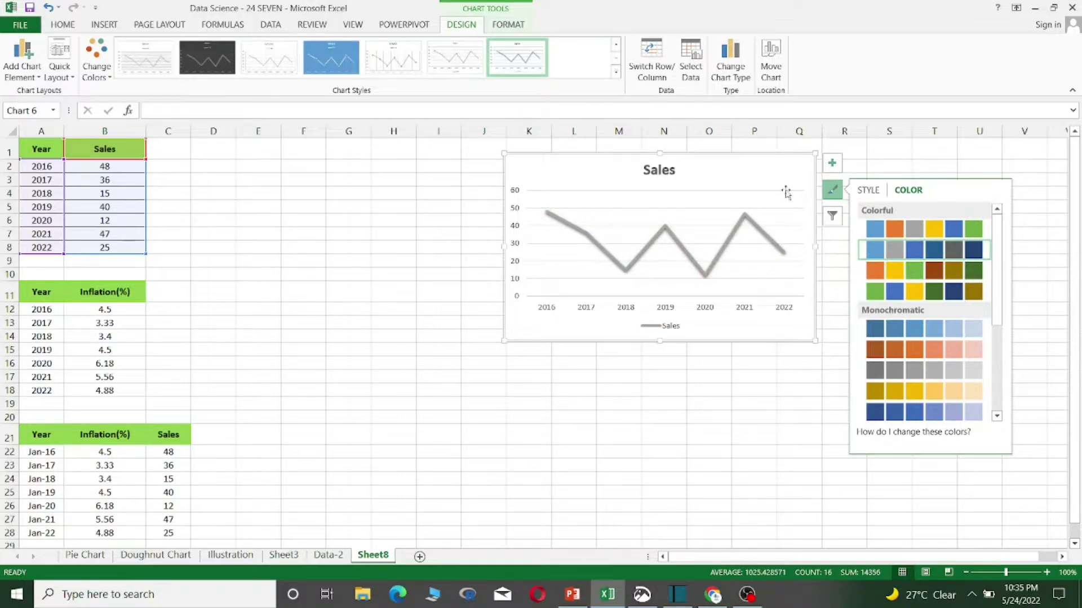
left_click_drag(787, 176, 962, 163)
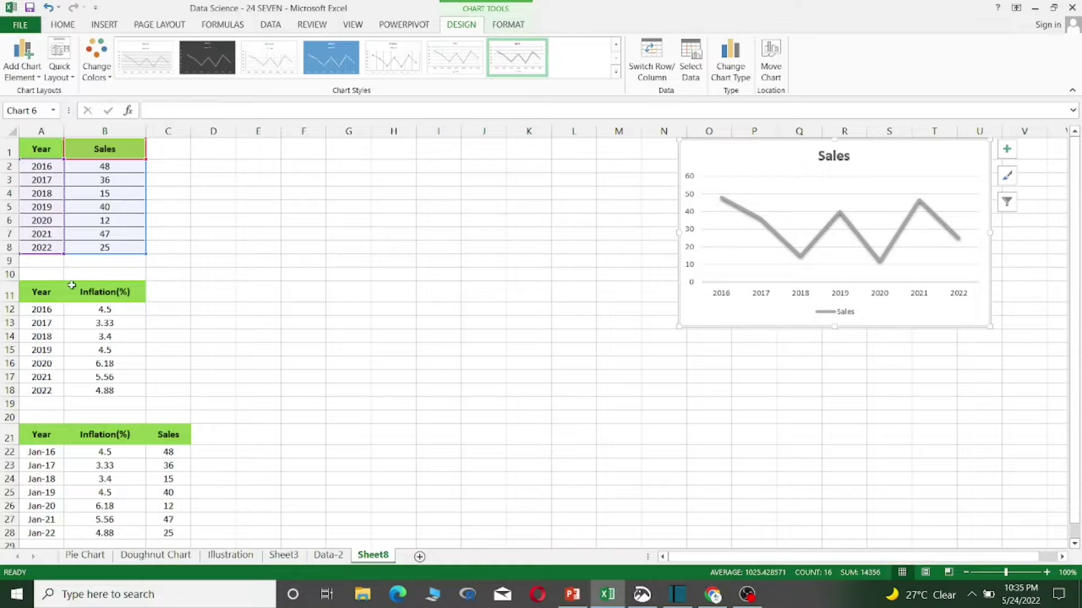
Step: Insert a recommended Clustered Column chart from the inflation data in A11:B18 and delete it
left_click_drag(42, 290, 112, 389)
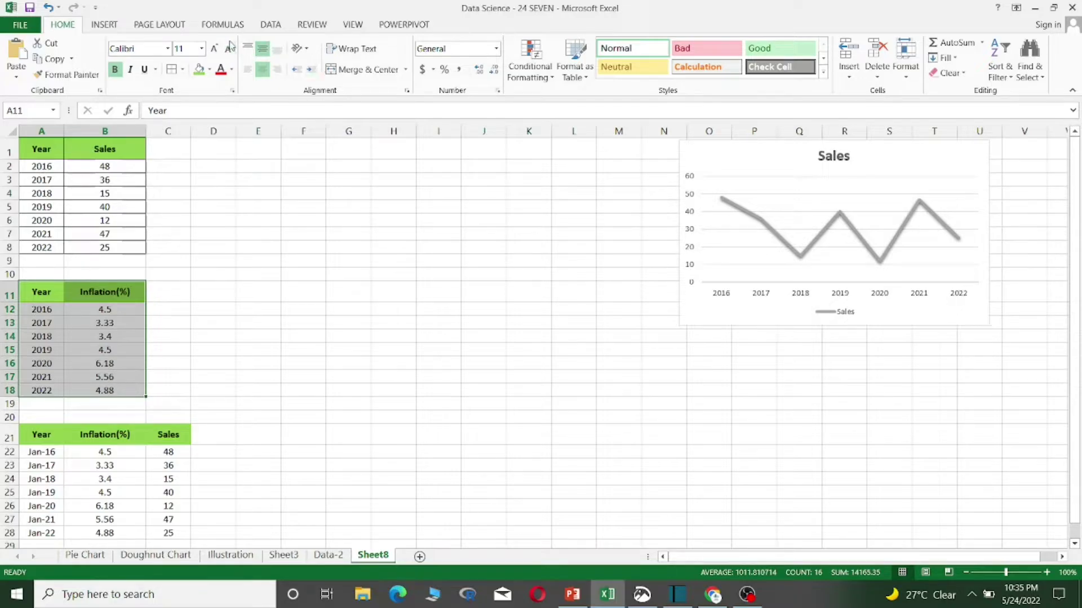
left_click(105, 24)
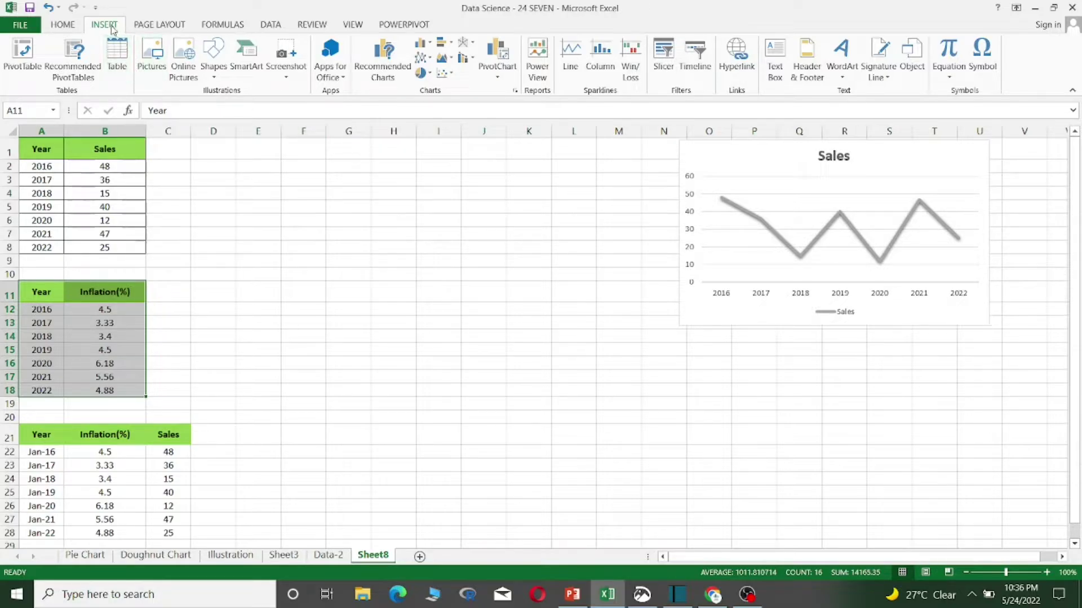
left_click(397, 66)
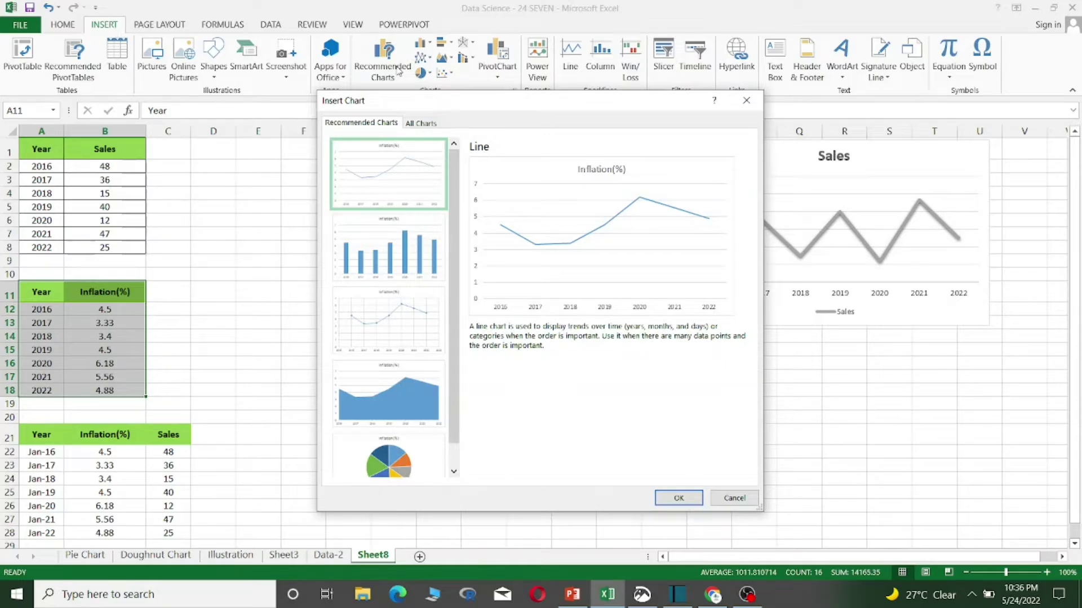
left_click(401, 240)
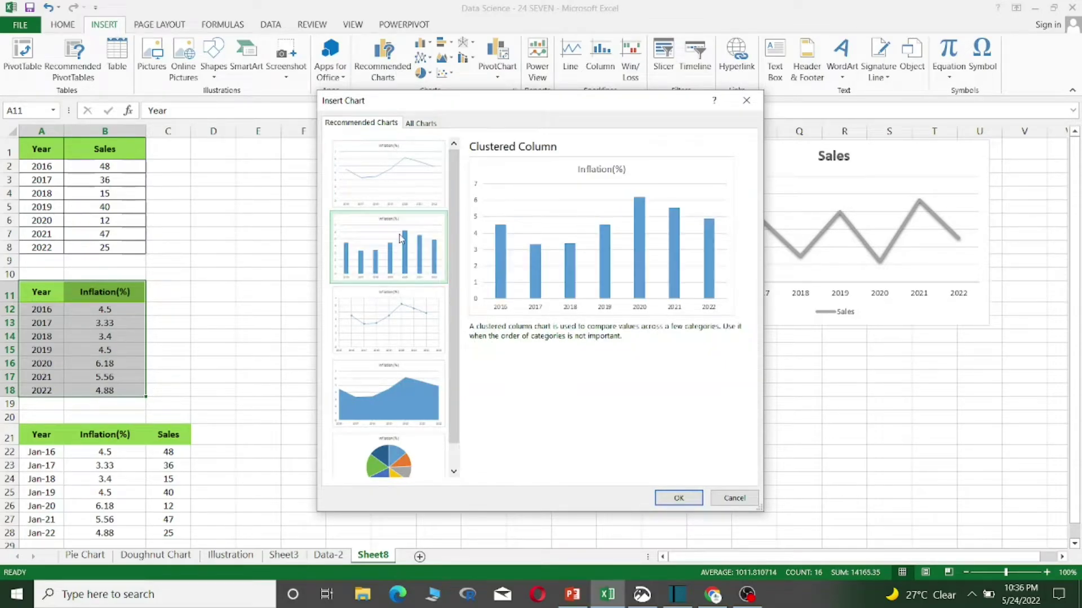
left_click(690, 499)
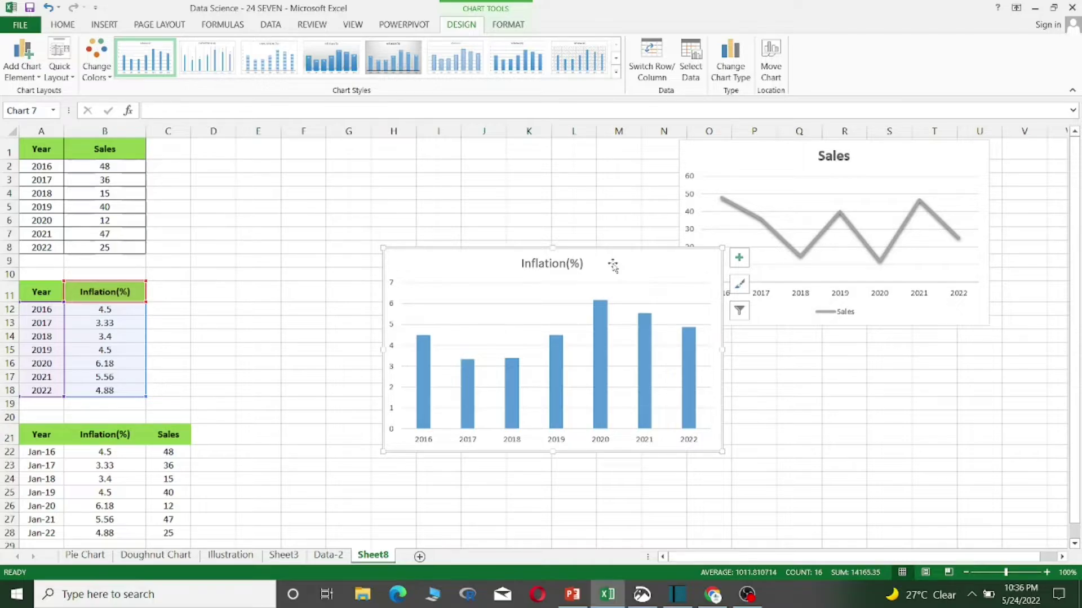
key("Delete")
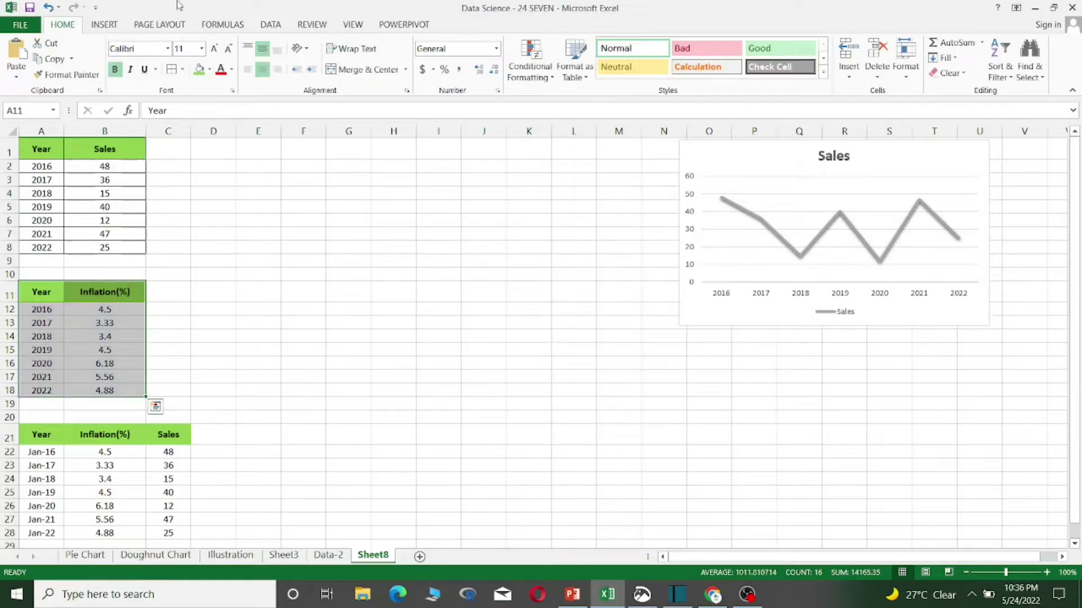
Step: Insert a 2-D clustered column chart from the inflation data in A11:B18
left_click(108, 26)
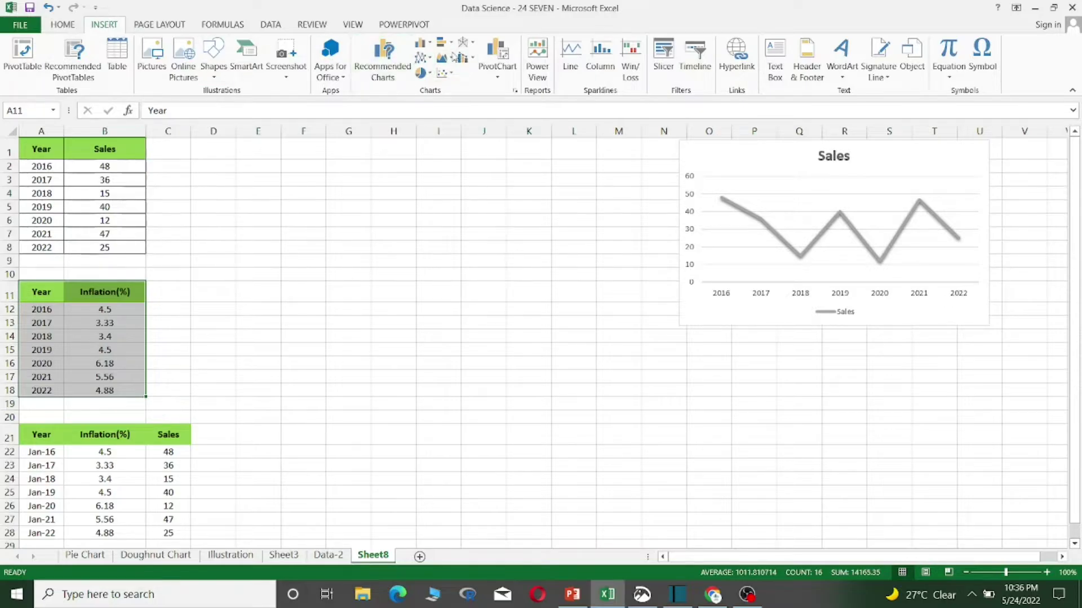
left_click(432, 48)
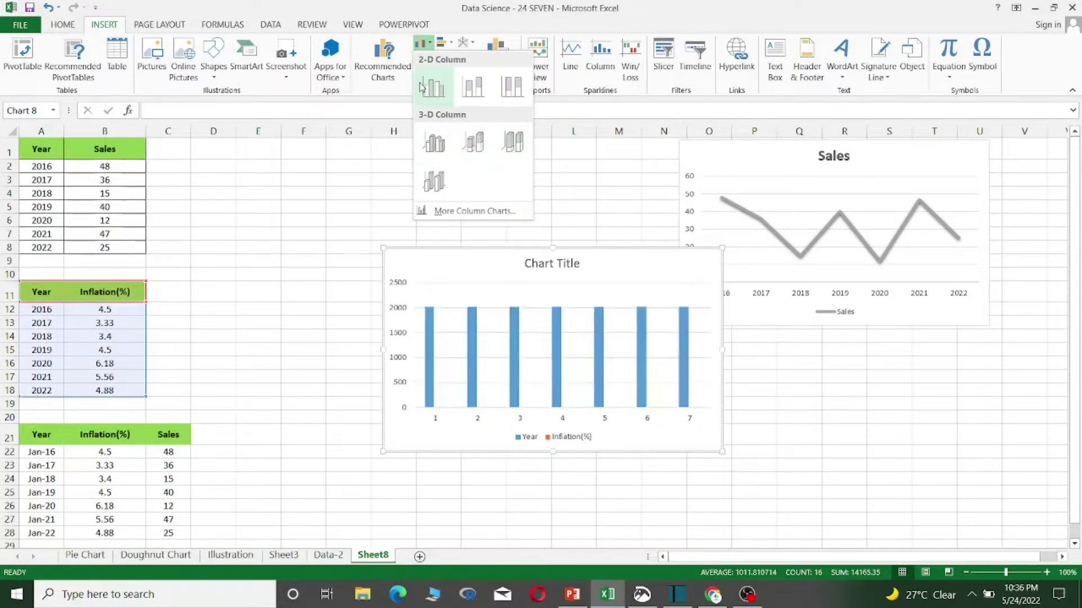
left_click(433, 87)
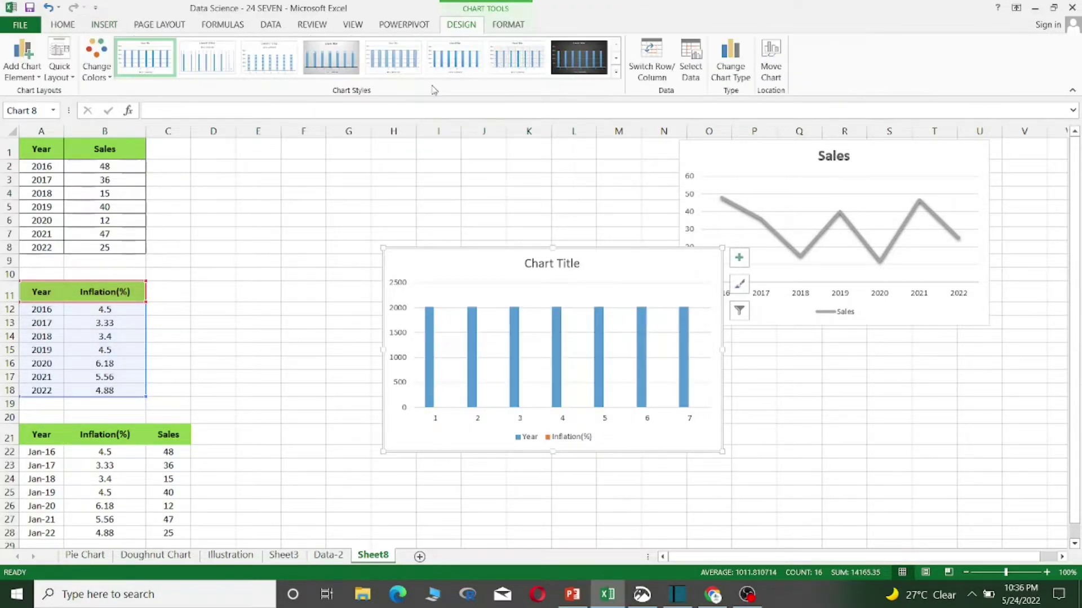
Step: Edit the new column chart's data source and remove the Year series from its legend entries
right_click(623, 276)
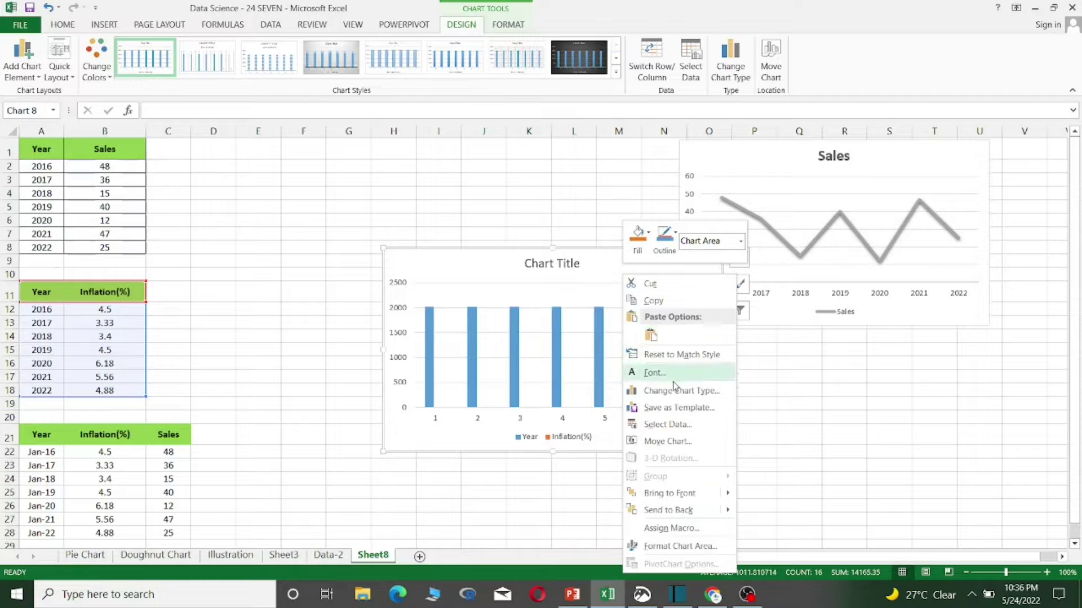
left_click(683, 425)
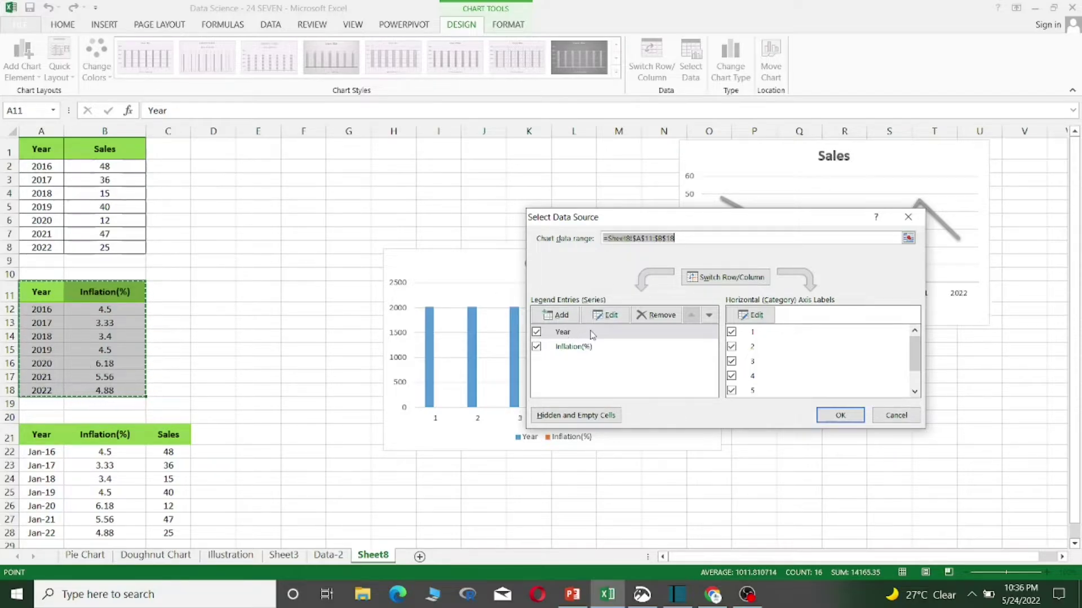
left_click(654, 315)
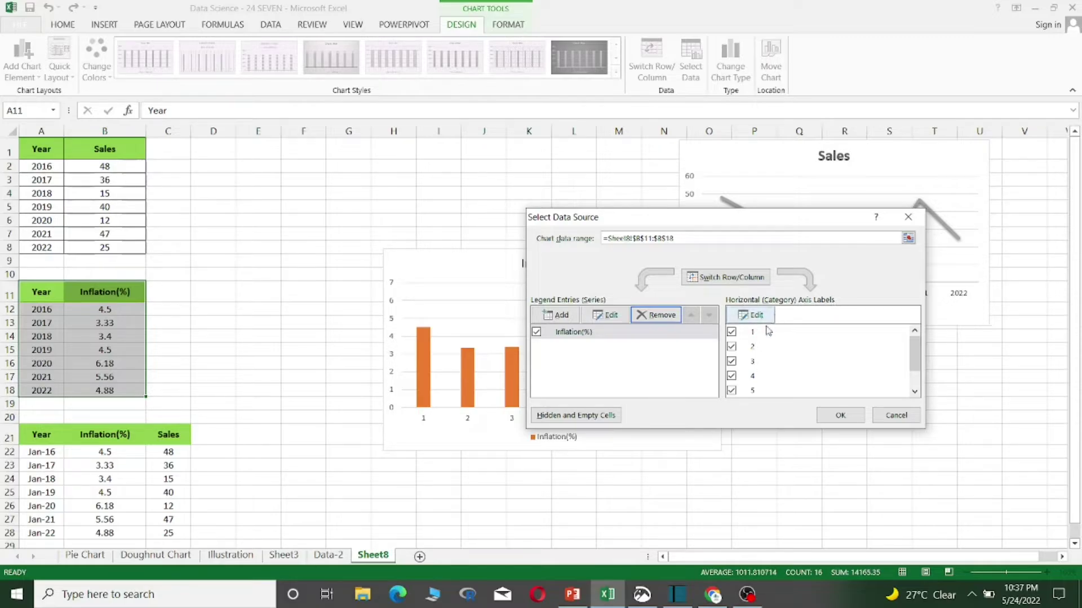
Step: Set the column chart's horizontal axis labels to the years in A12:A18 and apply the data source changes
left_click(914, 387)
left_click(914, 387)
left_click(752, 315)
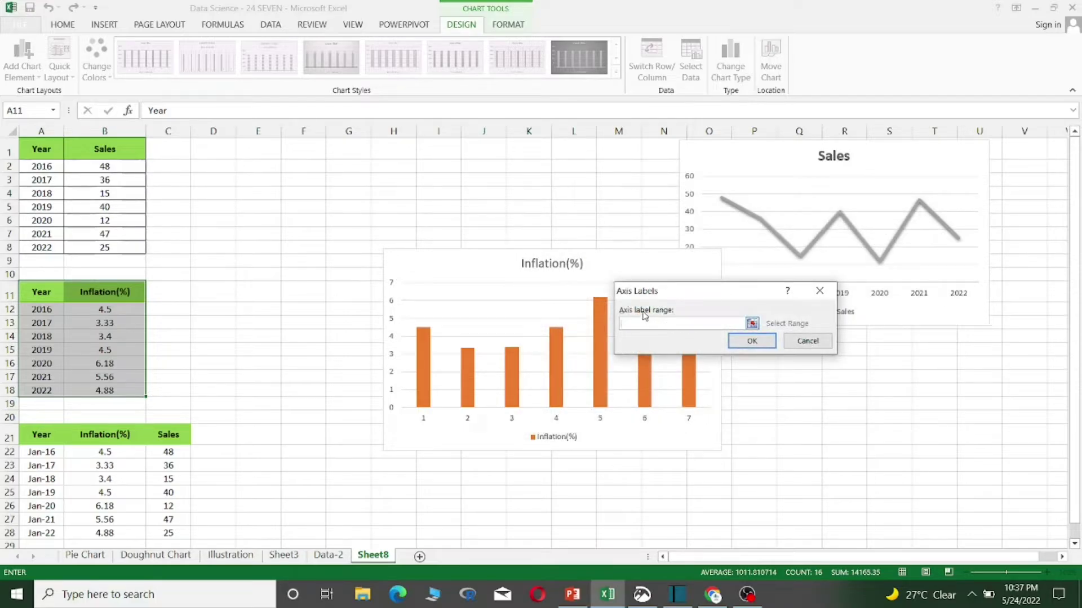
left_click_drag(659, 292, 469, 280)
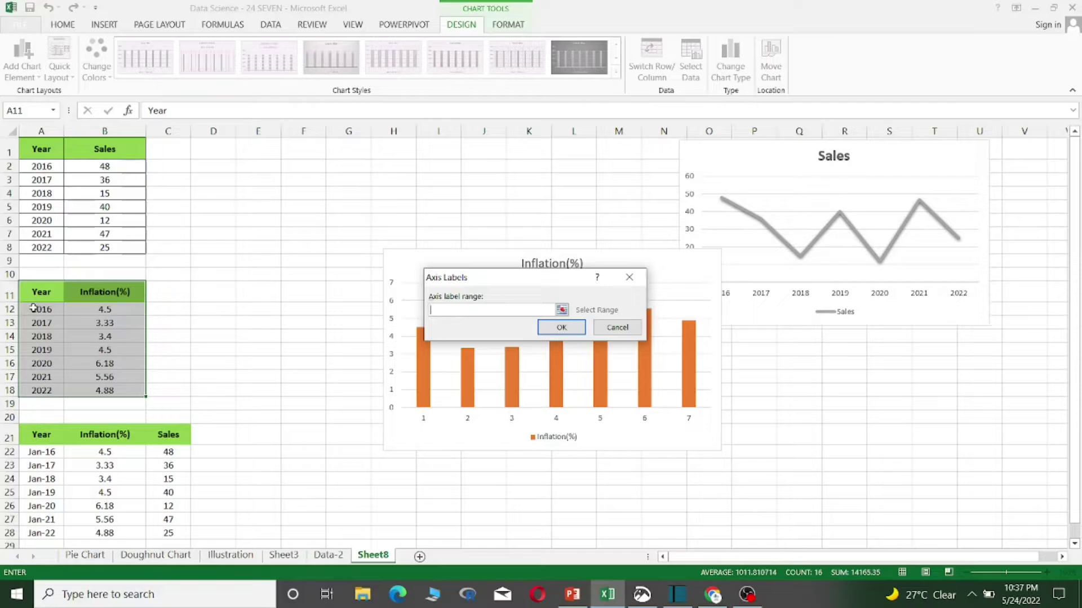
left_click_drag(33, 308, 35, 389)
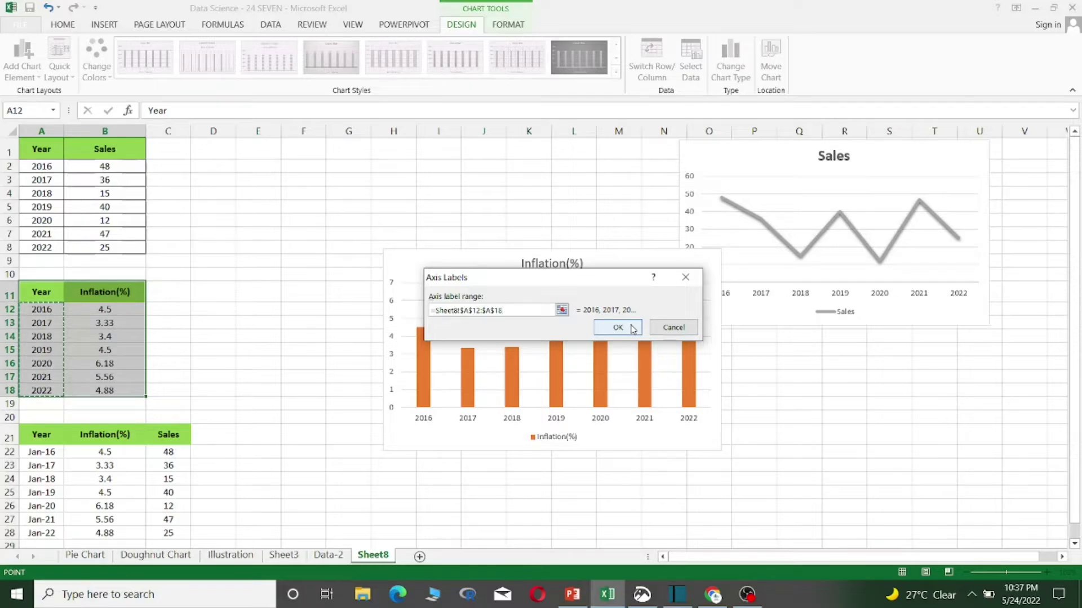
left_click(618, 328)
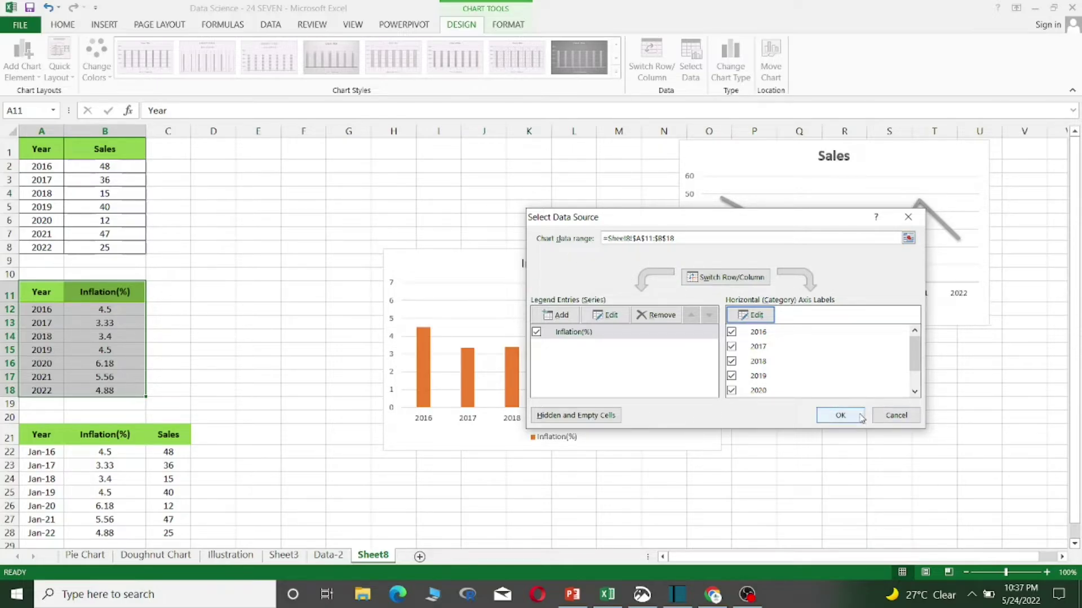
left_click(840, 415)
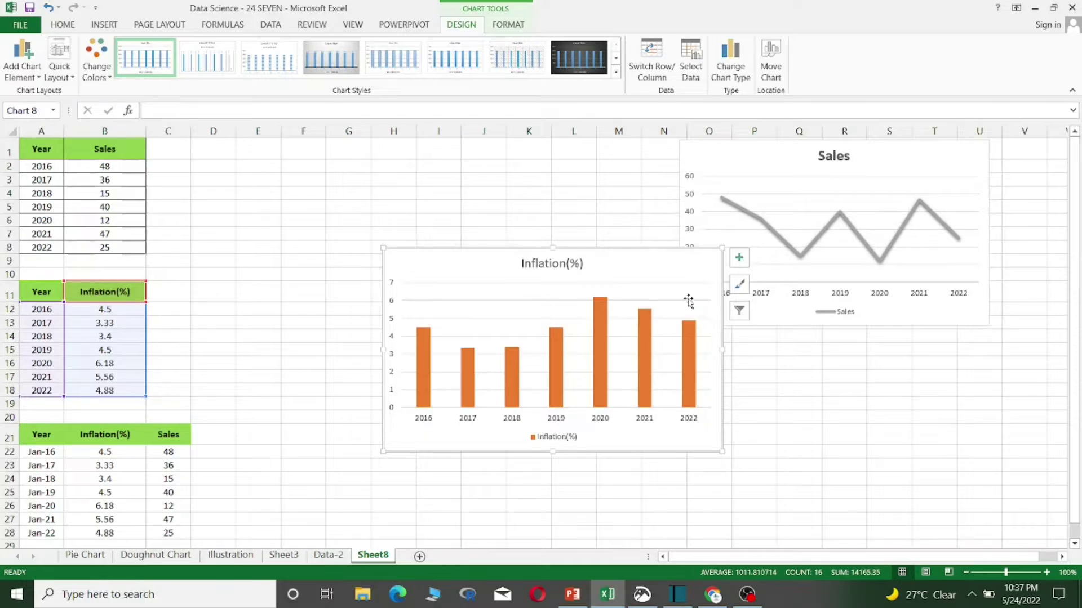
Step: Shrink the Inflation(%) chart slightly and place it over columns E to L, clear of the Sales chart
left_click_drag(722, 247, 535, 242)
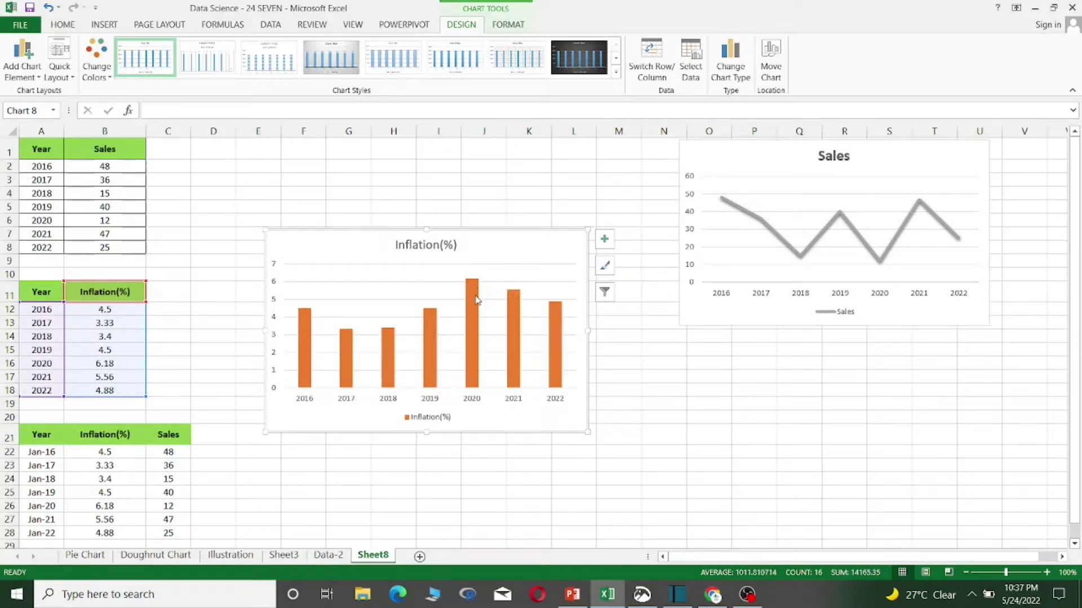
mouse_move(472, 289)
mouse_move(475, 334)
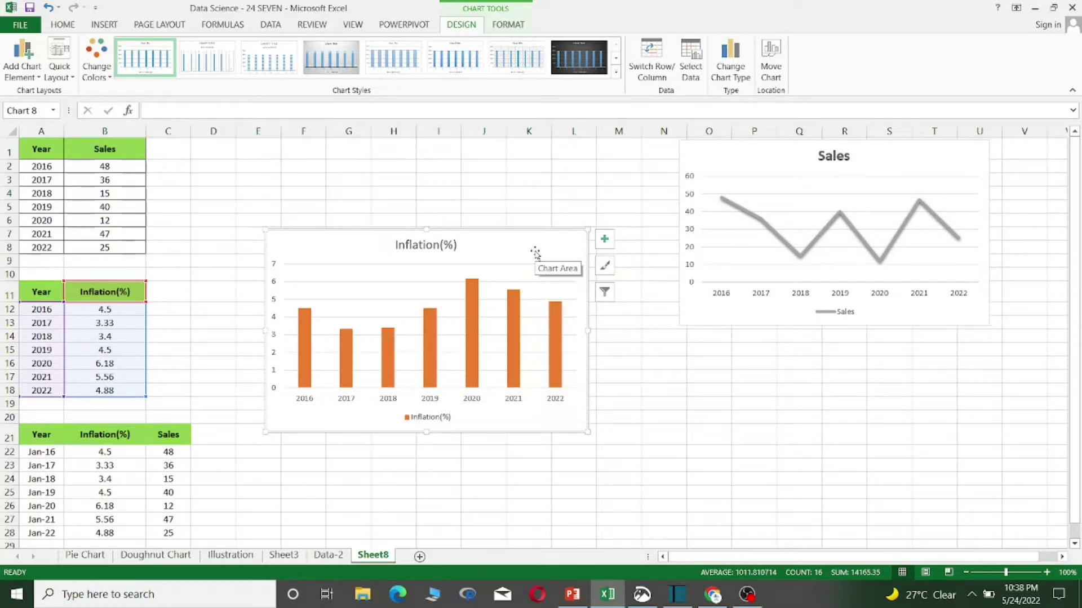
Step: Add axis titles and data labels to the Inflation(%) chart and hide its gridlines
left_click(604, 241)
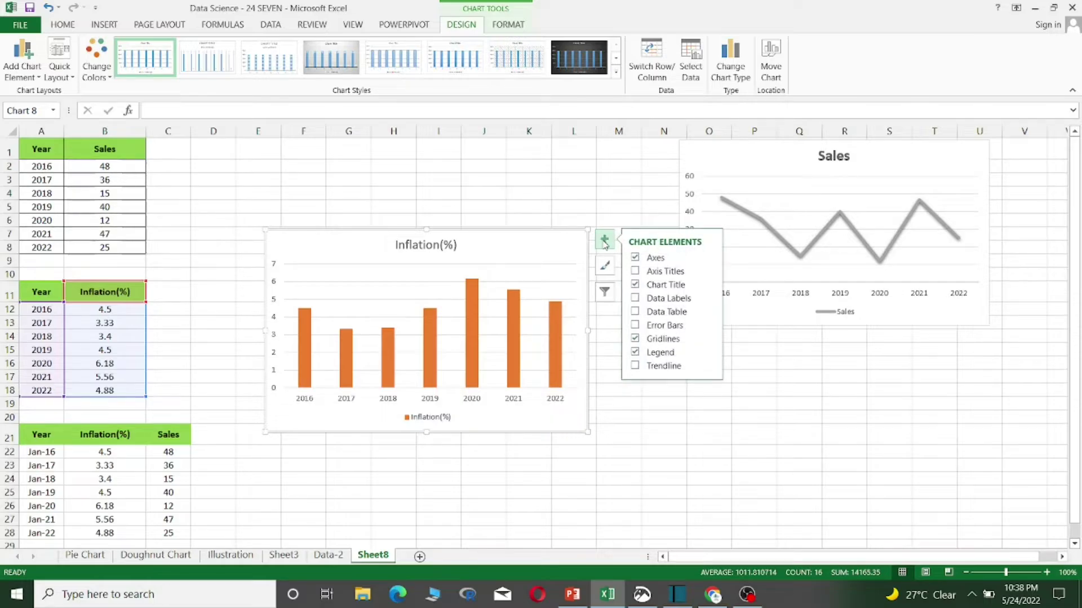
left_click(635, 272)
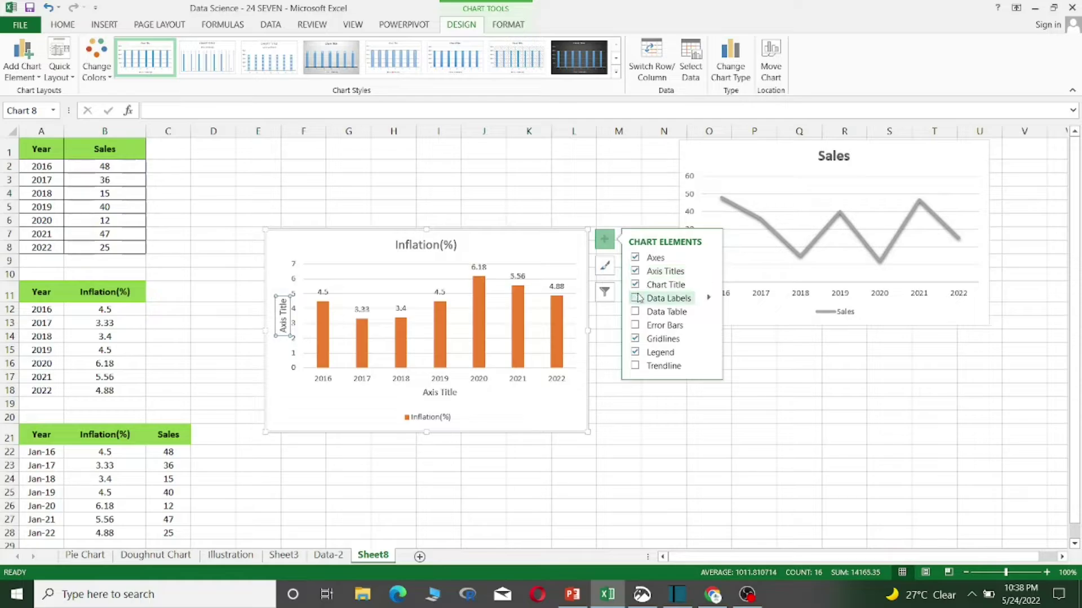
left_click(636, 299)
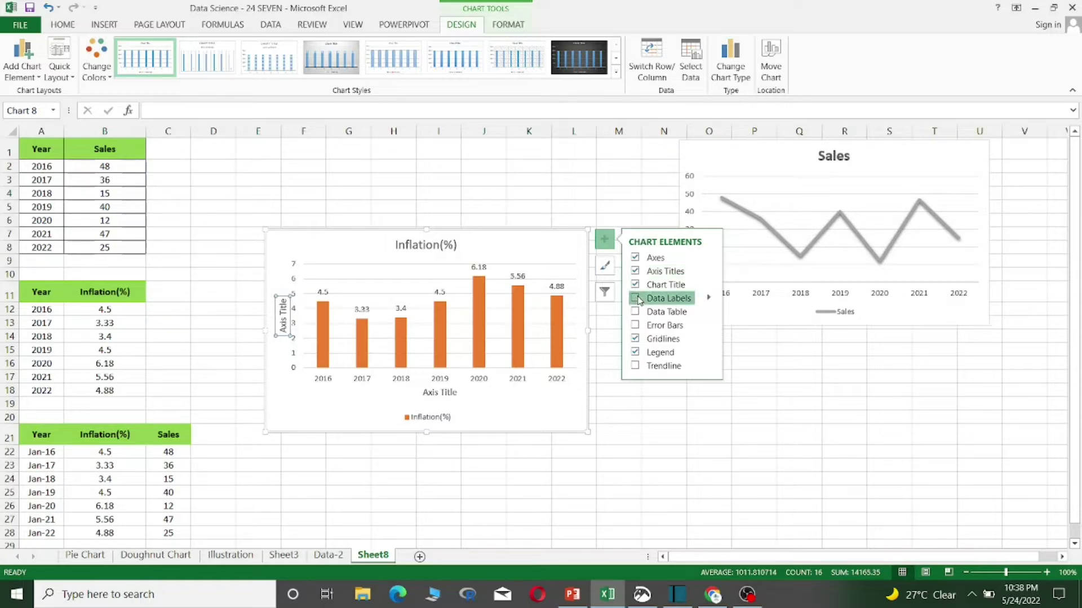
left_click(637, 339)
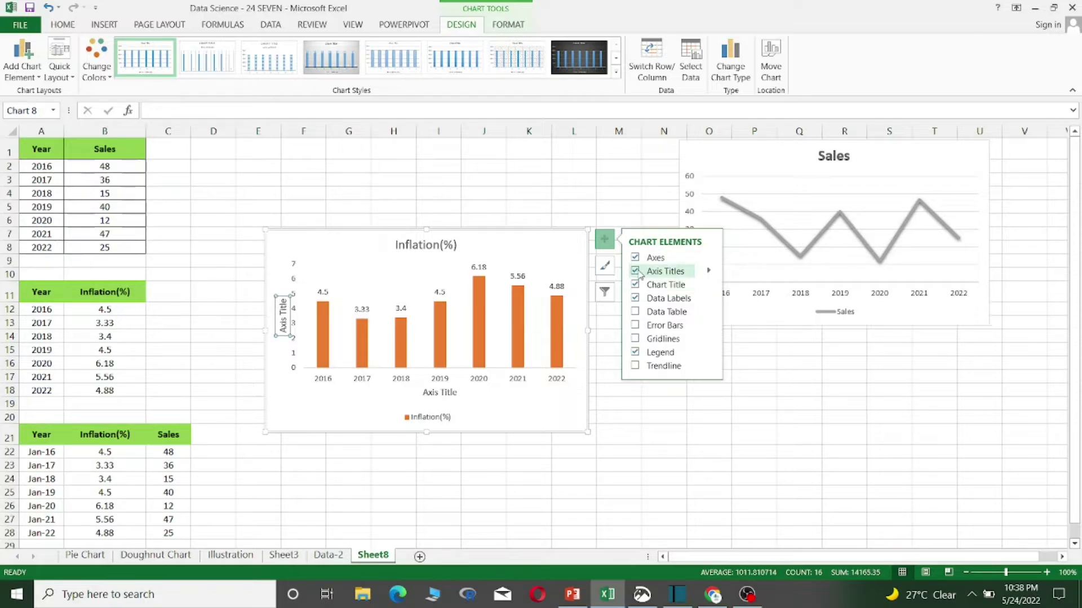
Step: Remove the axis titles from the Inflation(%) chart and toggle its data labels off and back on
left_click(637, 272)
left_click(638, 299)
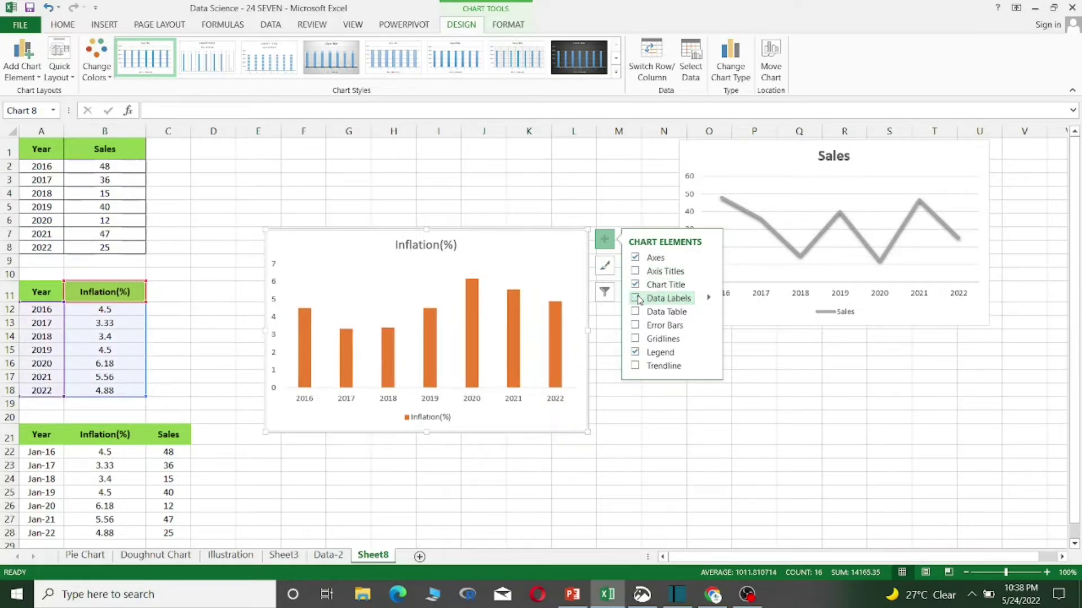
left_click(638, 300)
left_click(571, 270)
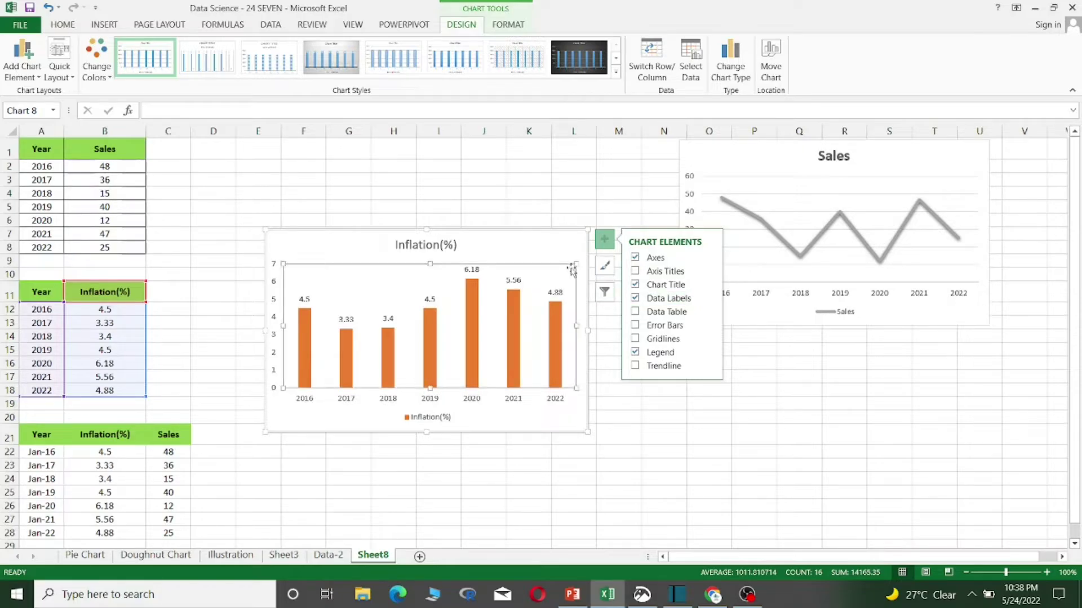
Step: Apply the chart style with wide columns, inner value labels and a shaded background to the Inflation(%) chart, with the fourth Colorful palette
left_click(603, 268)
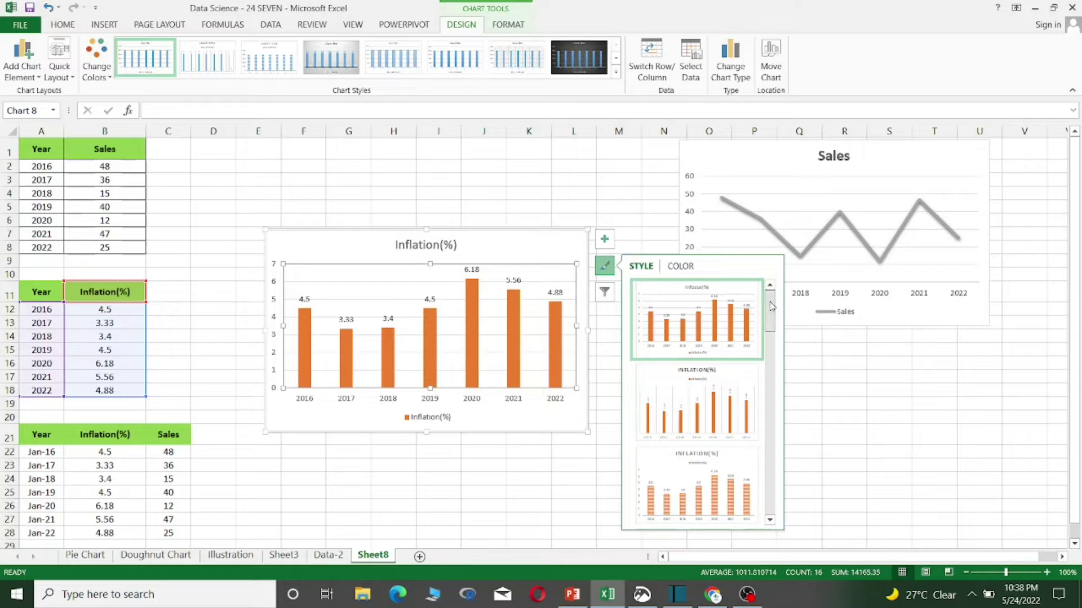
left_click_drag(770, 307, 770, 350)
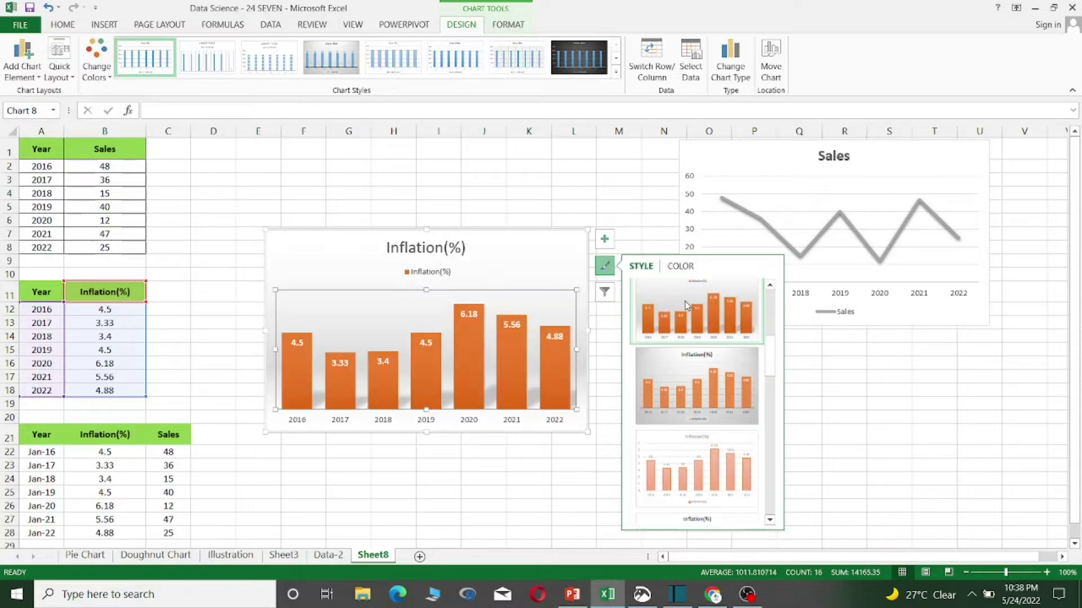
left_click(680, 267)
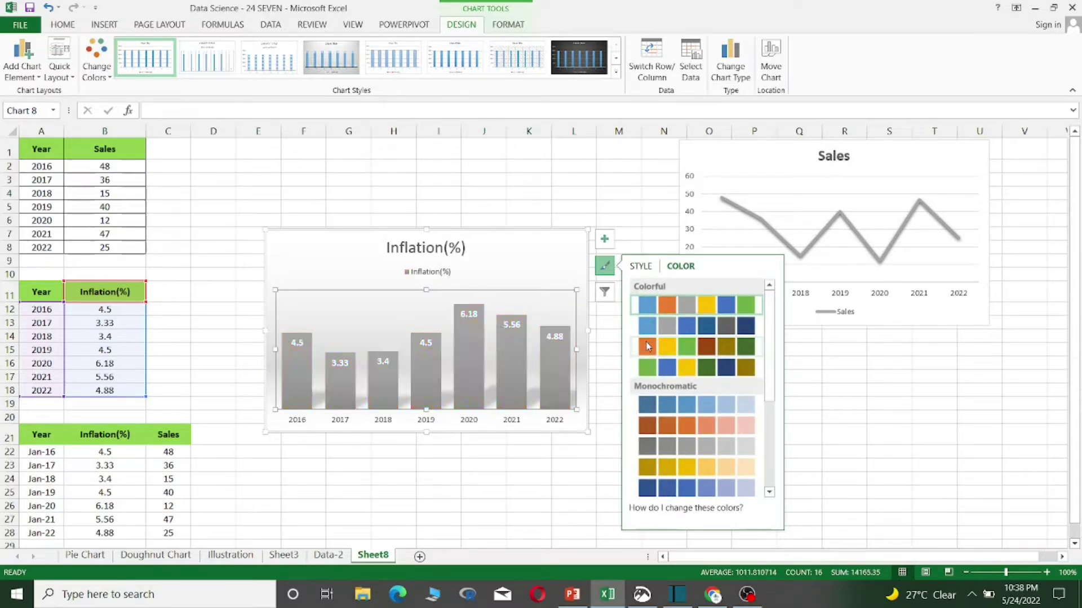
left_click(648, 370)
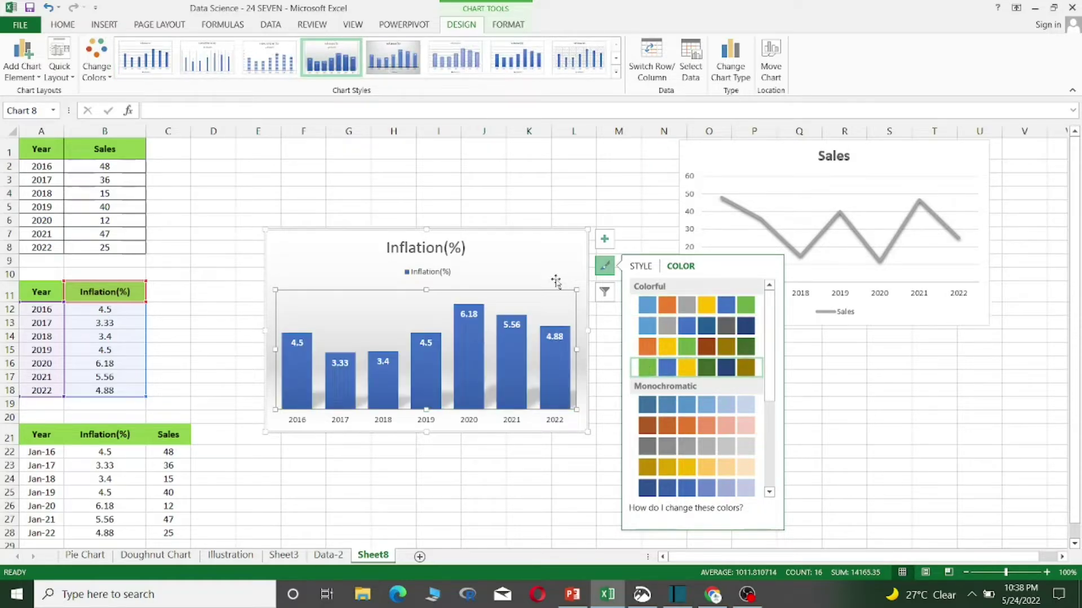
Step: Move the Inflation(%) chart directly below the Sales chart
left_click(545, 240)
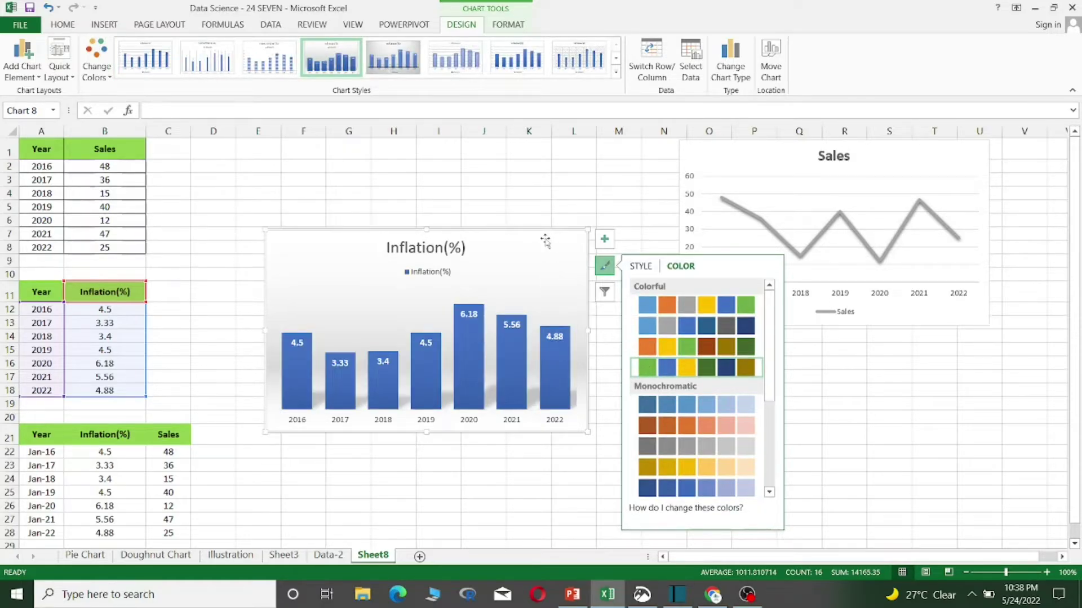
key("Escape")
left_click(545, 239)
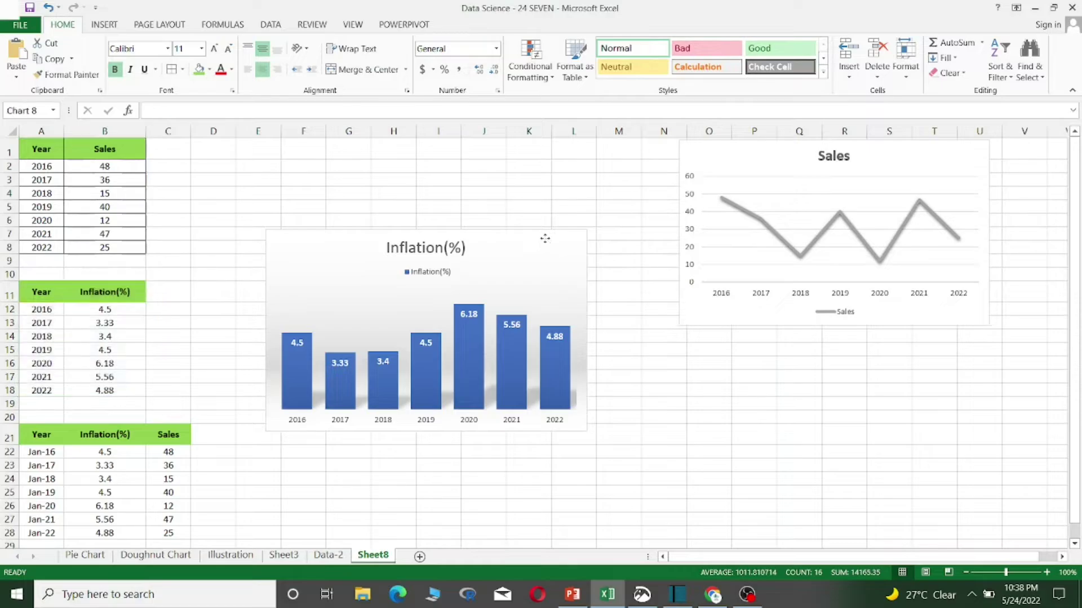
left_click_drag(545, 239, 954, 335)
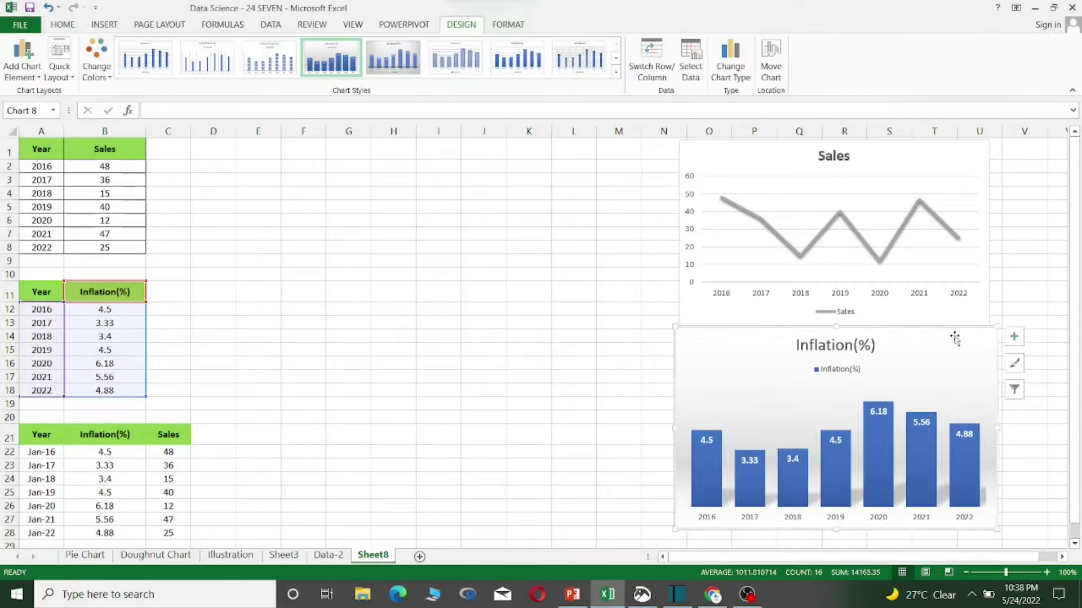
Step: Select the combined year, inflation and sales table in A21:C28
left_click(95, 449)
key("Down")
key("Down")
key("Down")
key("Down")
key("Down")
key("Down")
key("Down")
key("Down")
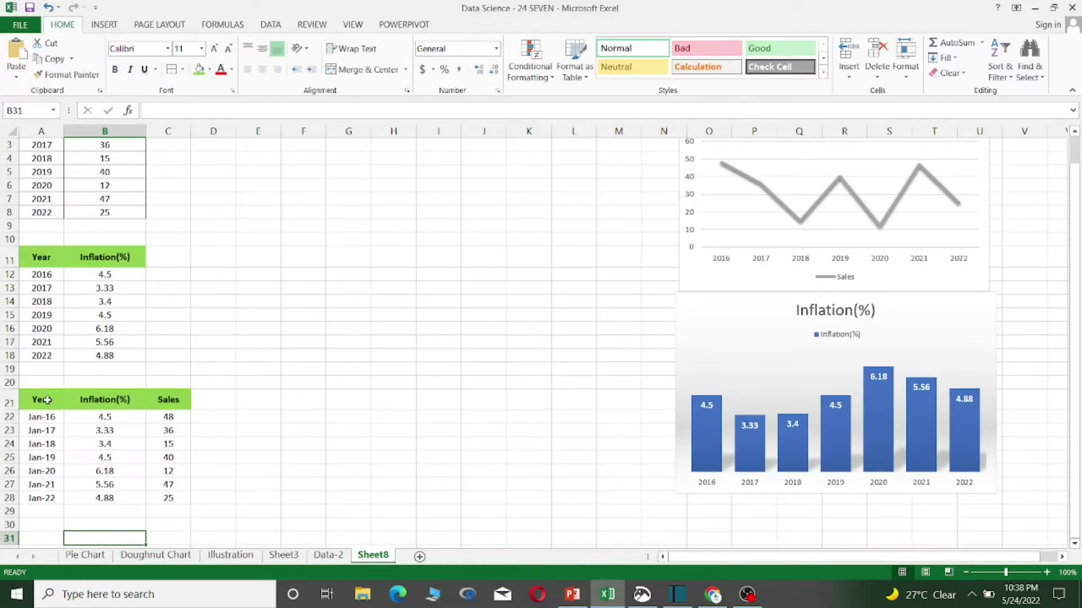
left_click(48, 400)
left_click_drag(47, 400, 163, 495)
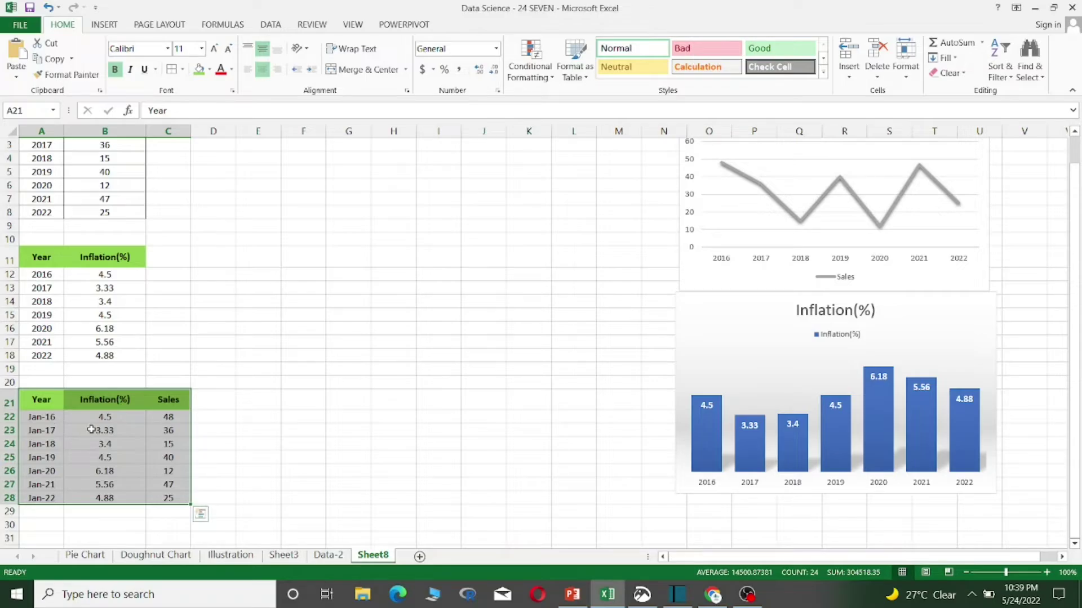
Step: Open the recommended charts for the selected table and look through the suggestions
left_click(112, 29)
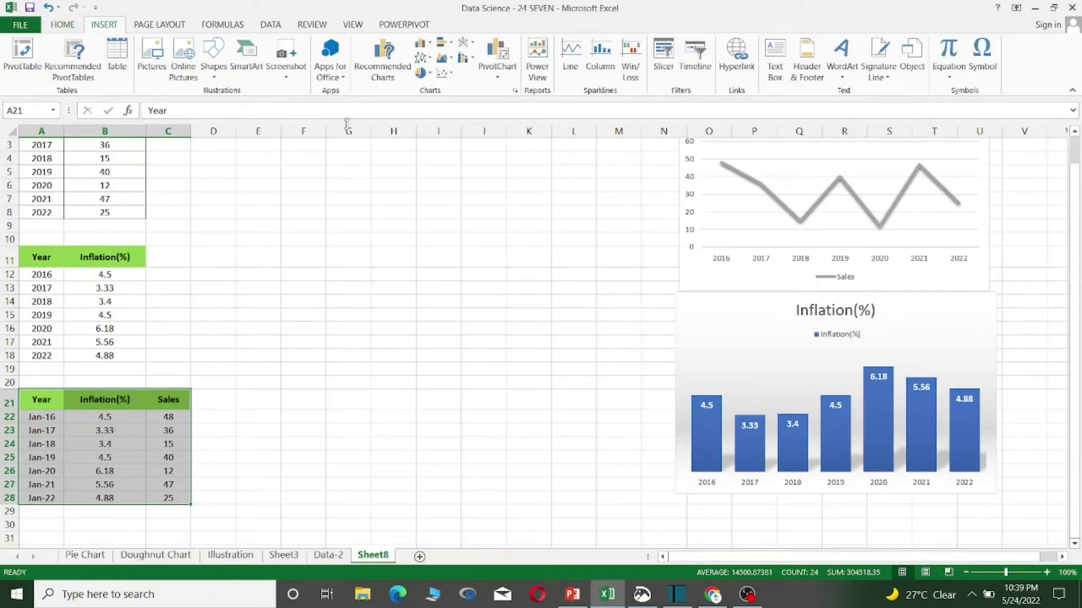
left_click(380, 85)
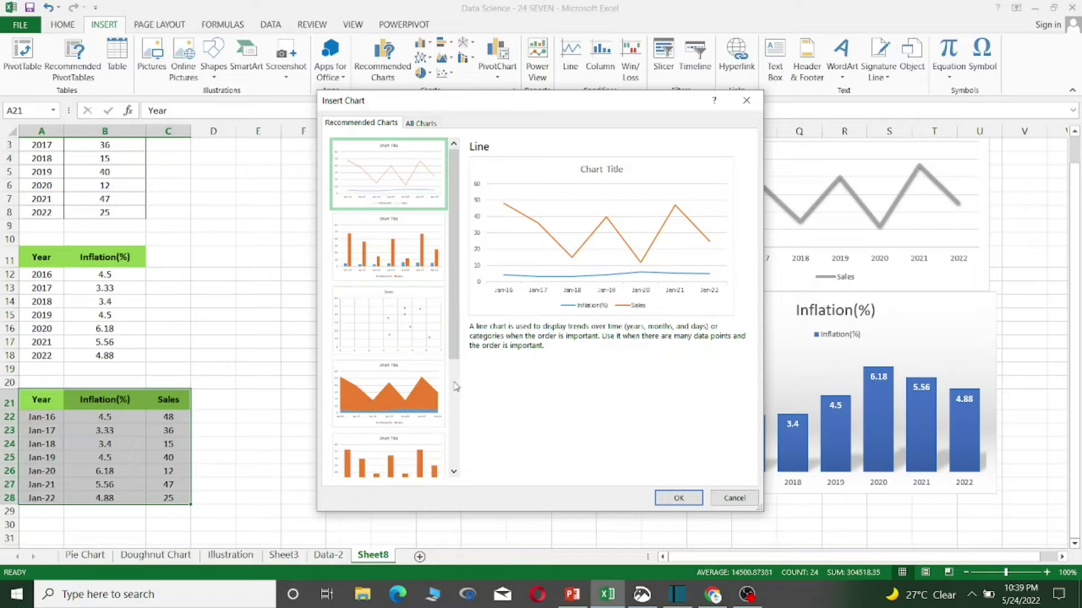
scroll(455, 387, "down", 2)
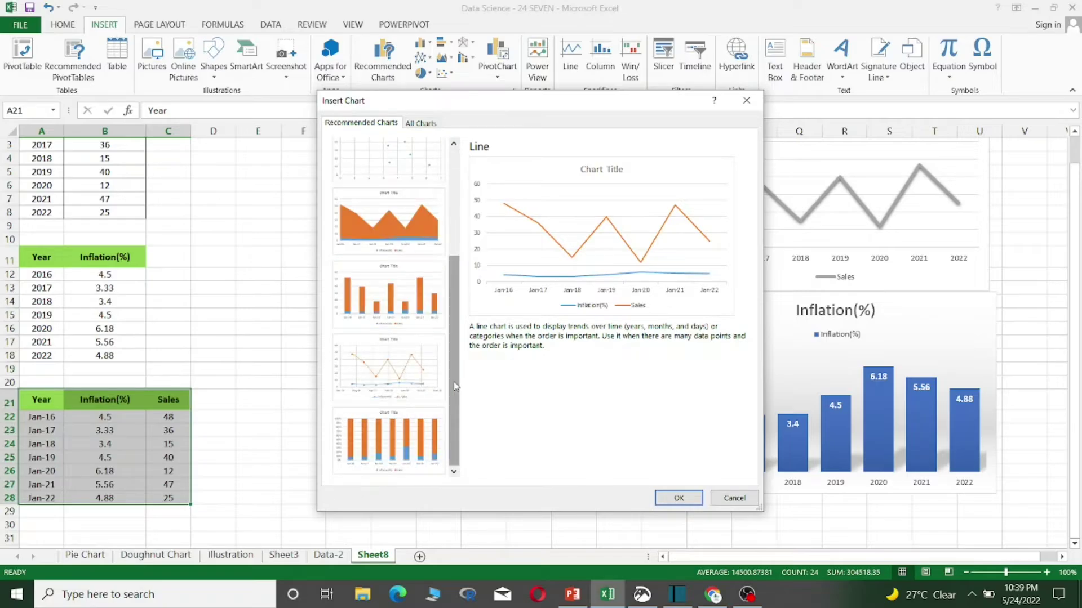
left_click(455, 249)
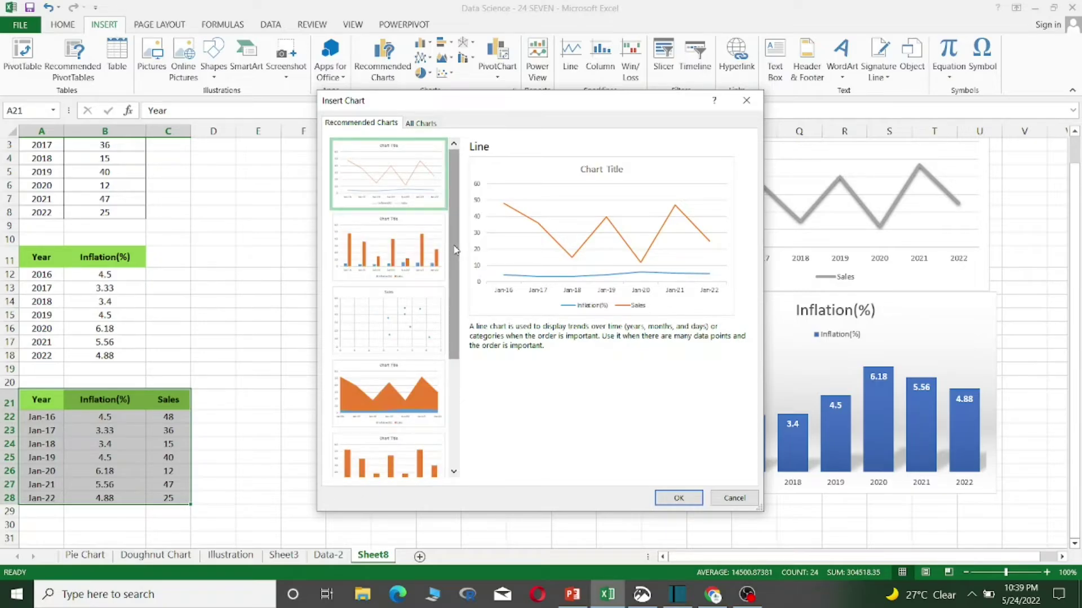
left_click(426, 125)
left_click(387, 124)
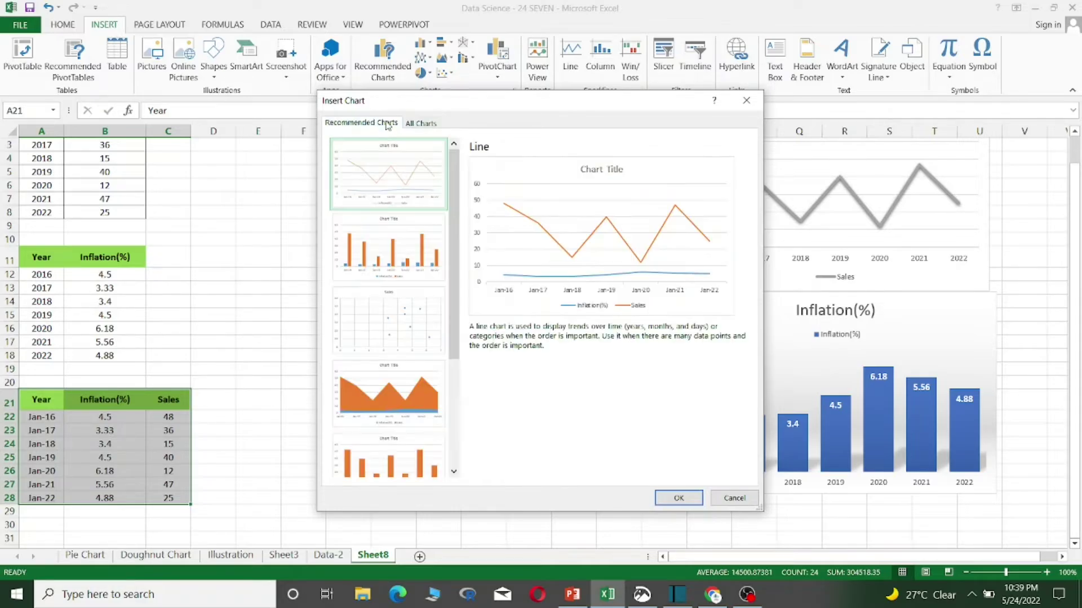
Step: Insert a combo chart with Inflation(%) as clustered columns on the secondary axis and Sales as a line, and place it clear of the other charts
left_click(420, 124)
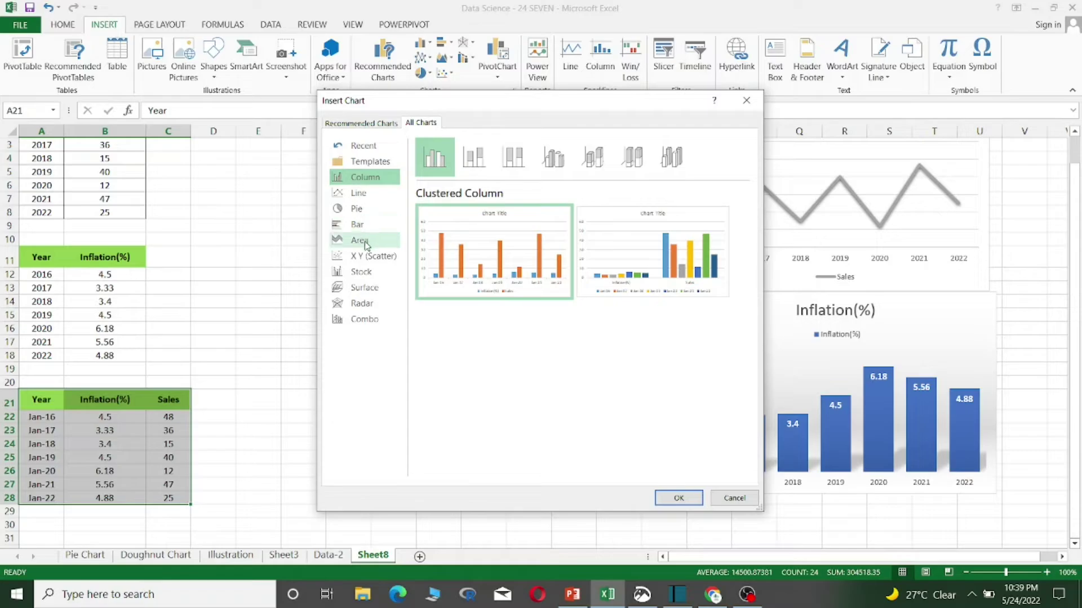
left_click(376, 320)
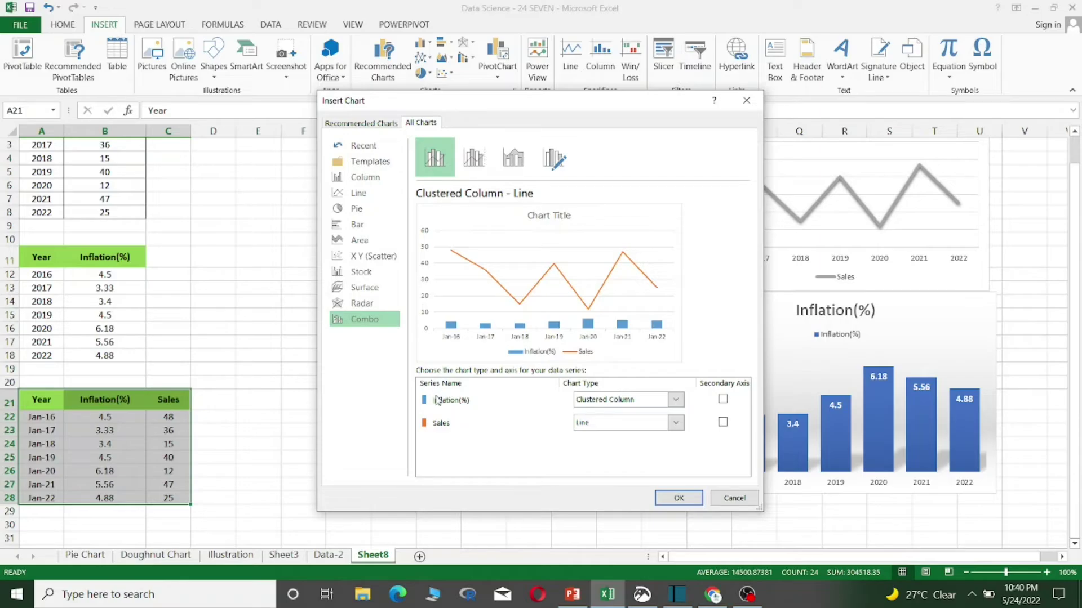
left_click(723, 400)
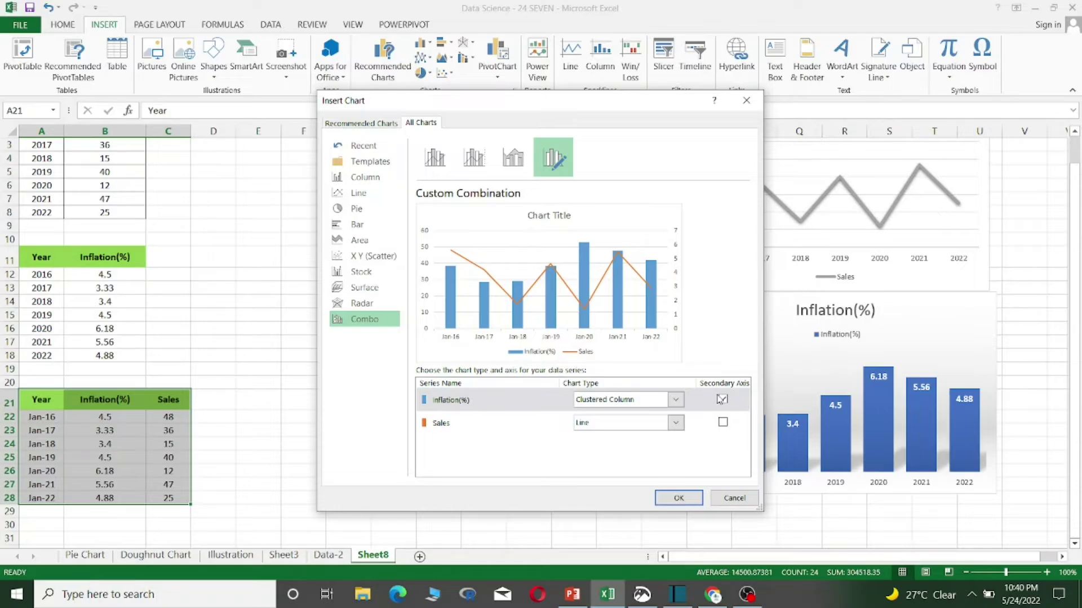
left_click(678, 498)
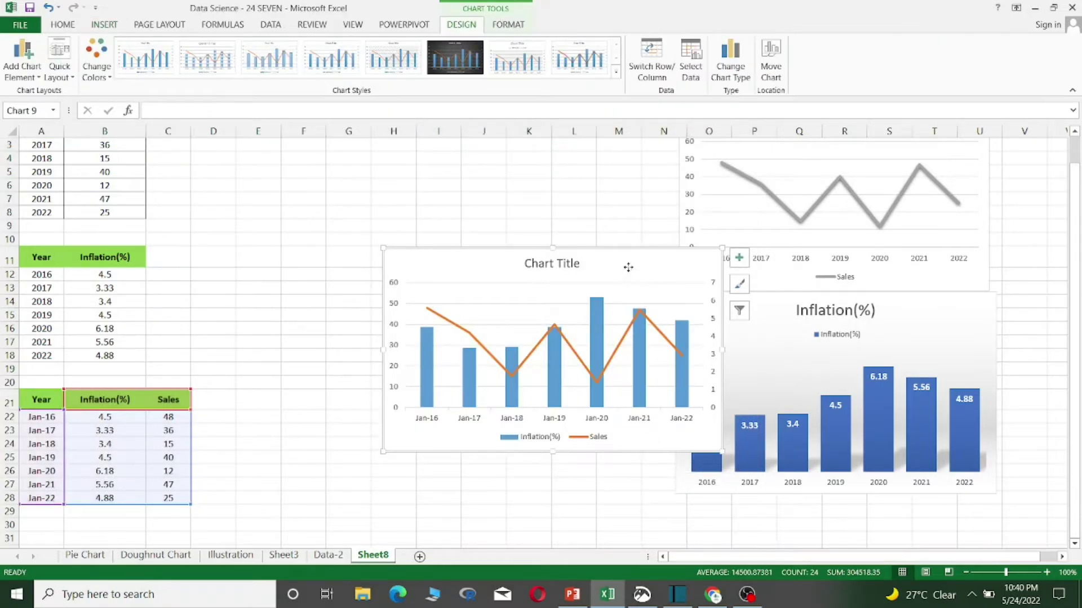
left_click_drag(623, 266, 539, 266)
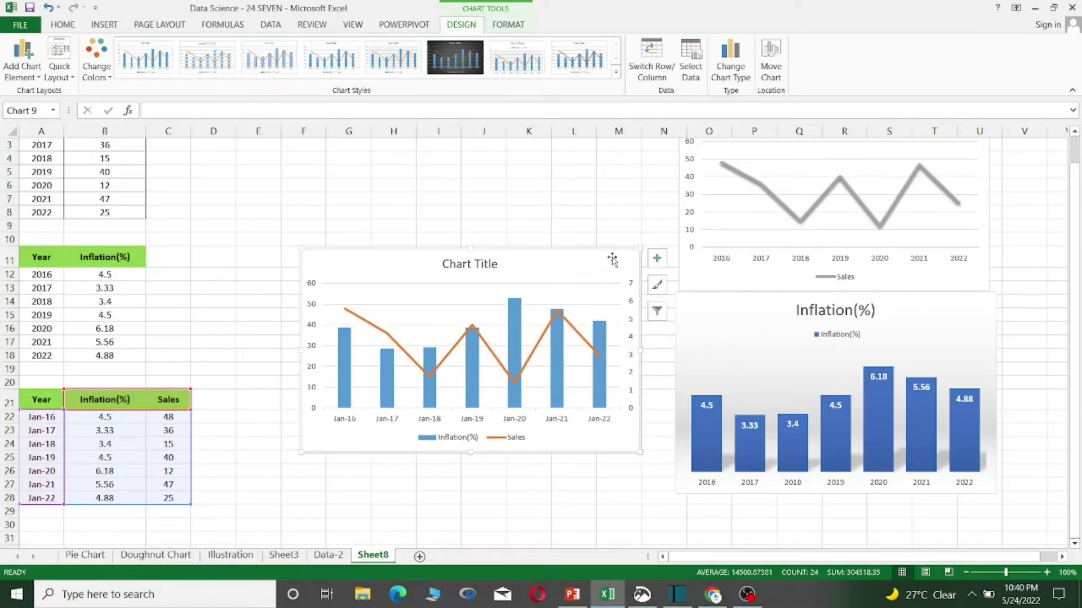
Step: Toggle the combo chart's title off and back on
left_click(657, 259)
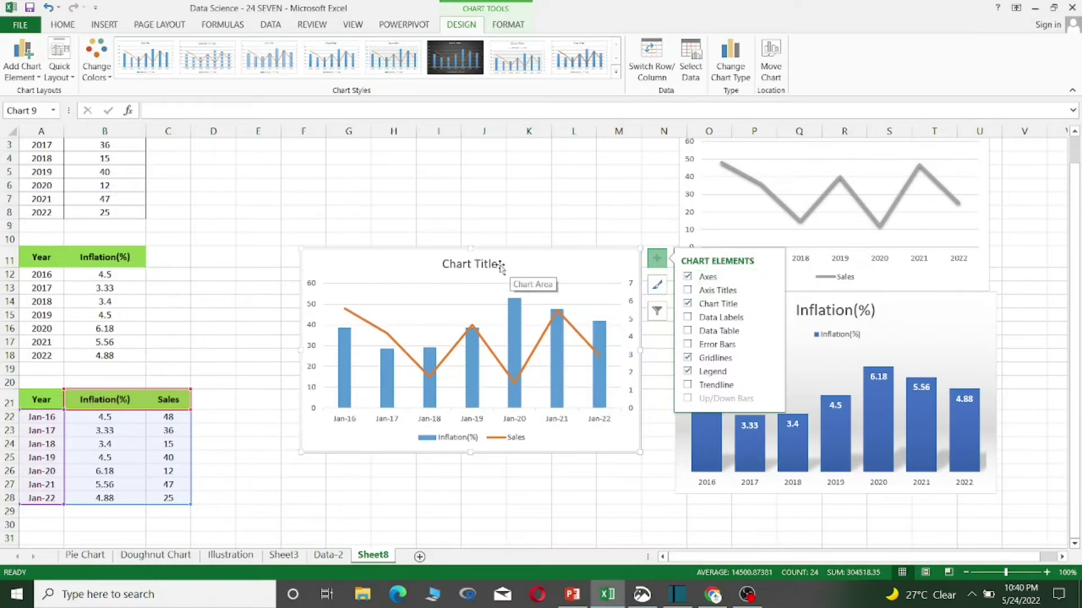
left_click(688, 305)
left_click(688, 304)
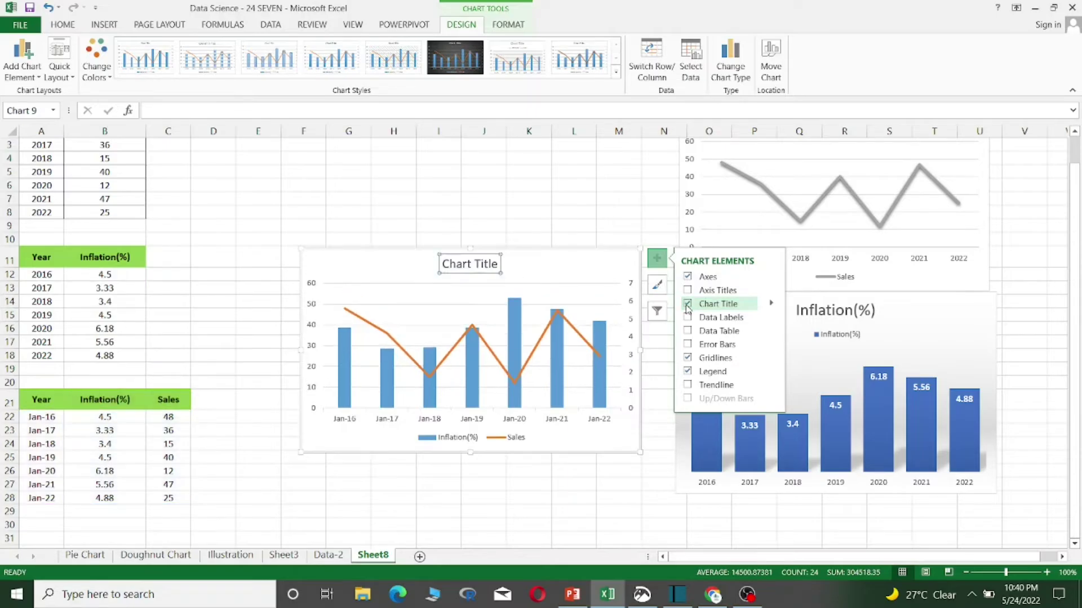
Step: Change the combo chart's title to "Sales & Inflation (%)"
left_click(497, 266)
key("BackSpace")
key("BackSpace")
key("BackSpace")
key("BackSpace")
key("BackSpace")
key("BackSpace")
key("BackSpace")
key("BackSpace")
key("BackSpace")
key("BackSpace")
key("BackSpace")
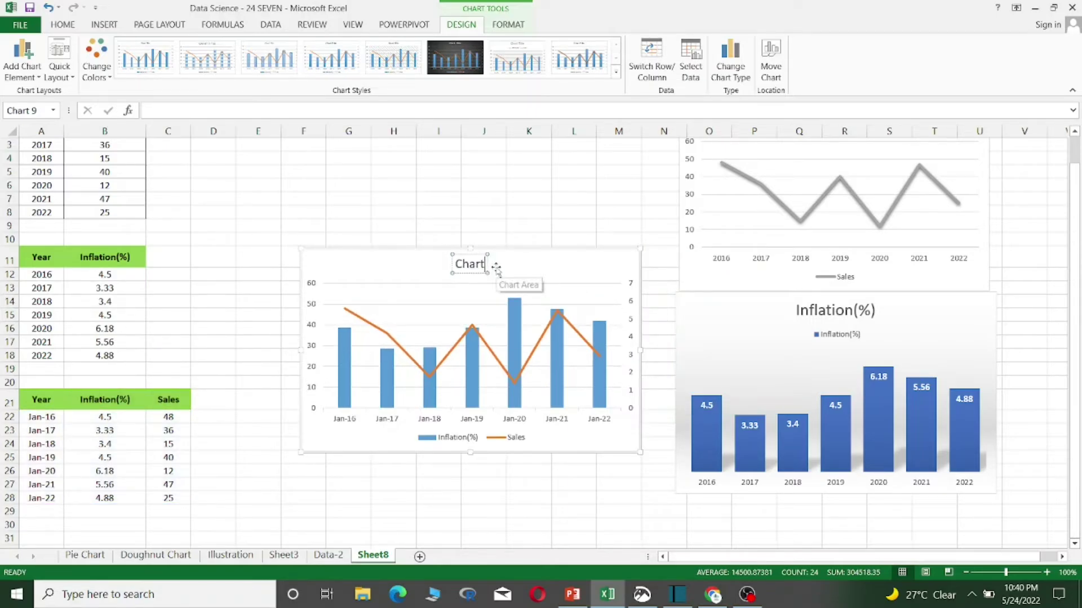
type("Sale")
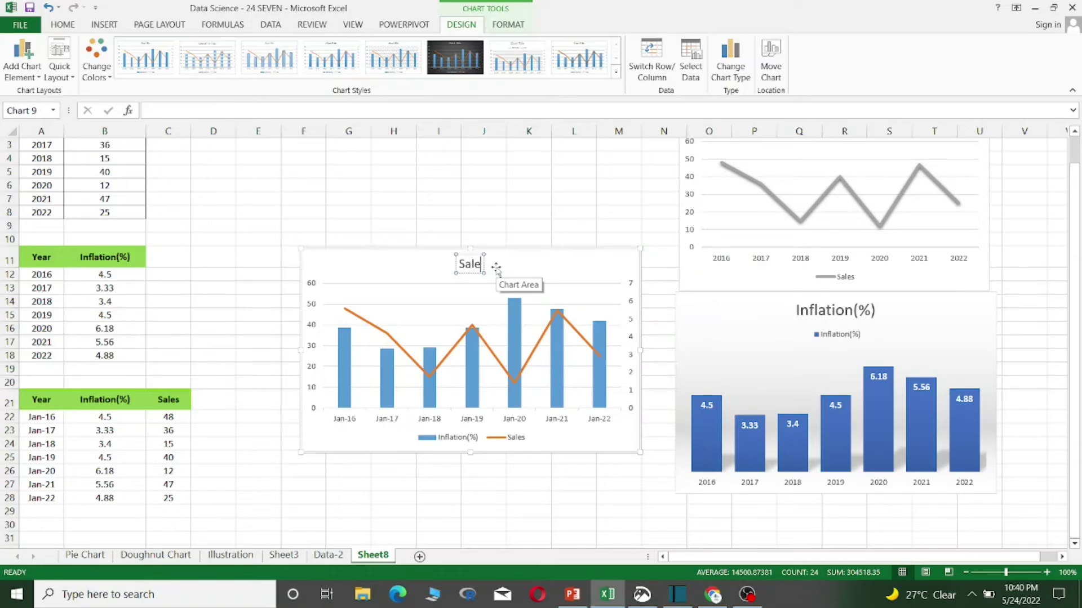
type("s & In")
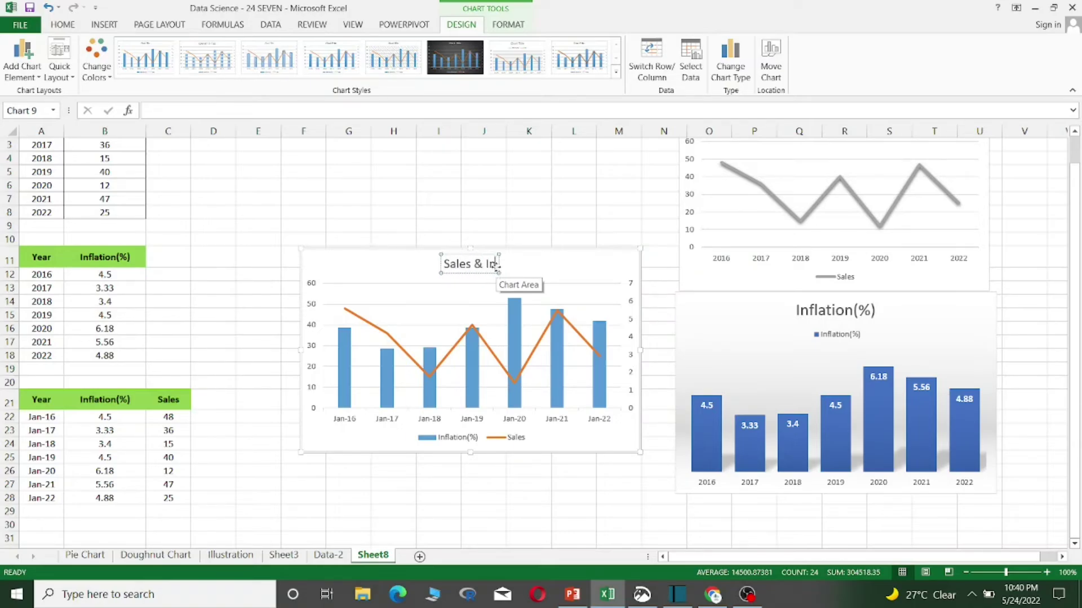
type("flation (%)")
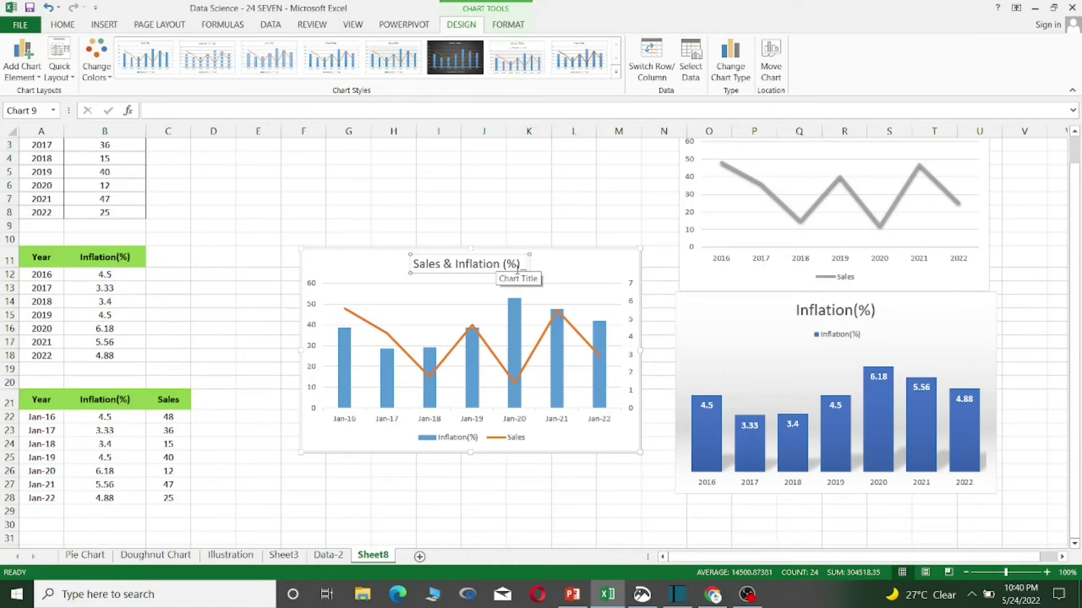
key("BackSpace")
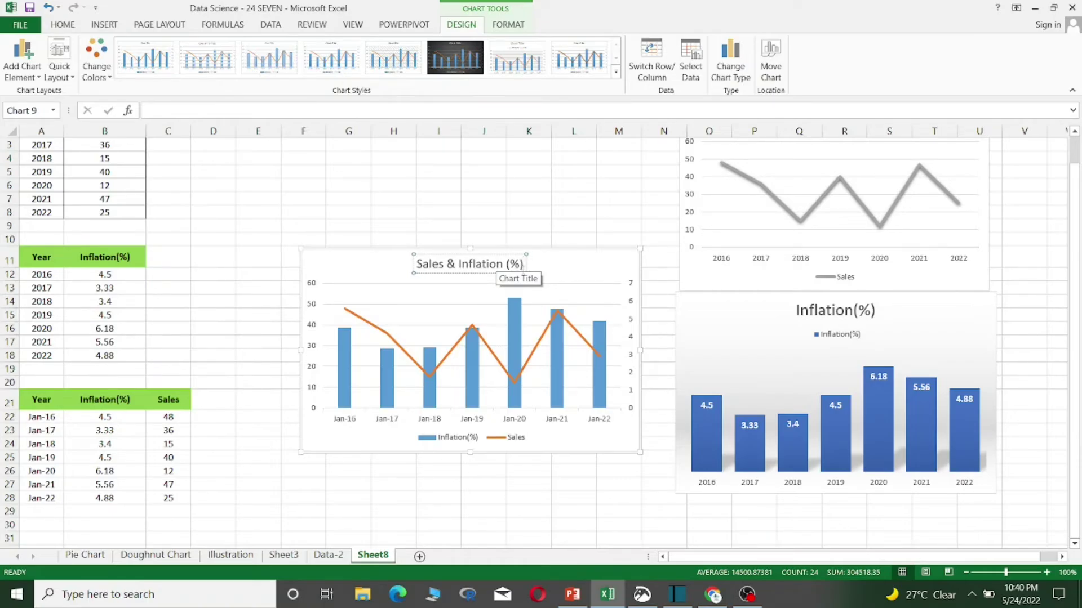
left_click(601, 276)
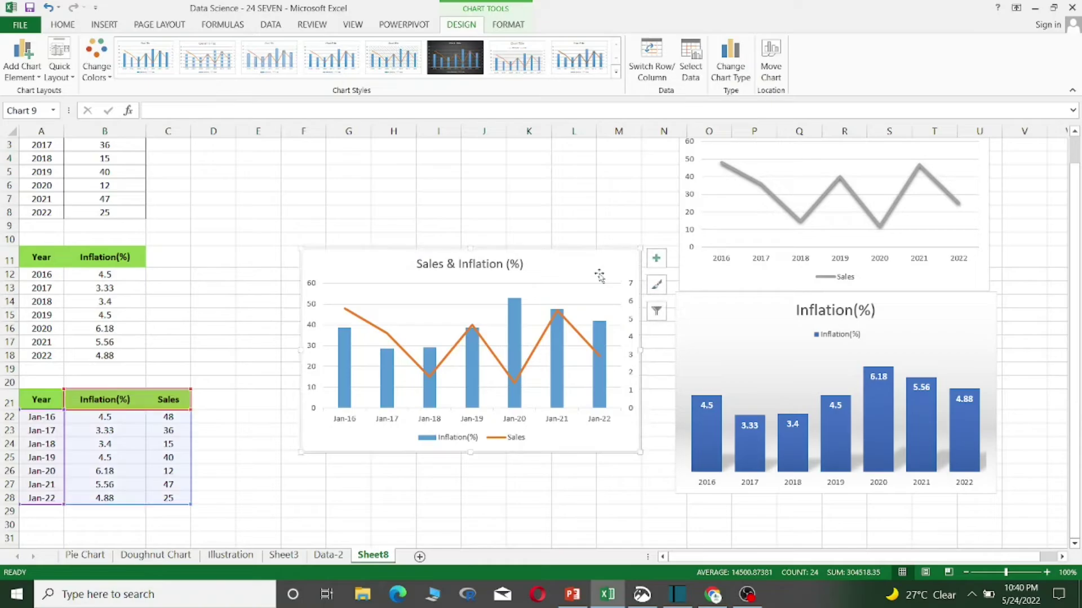
Step: Apply the fourth chart style, with a bold title and gradient columns, to the combo chart and open its color palettes
left_click(655, 287)
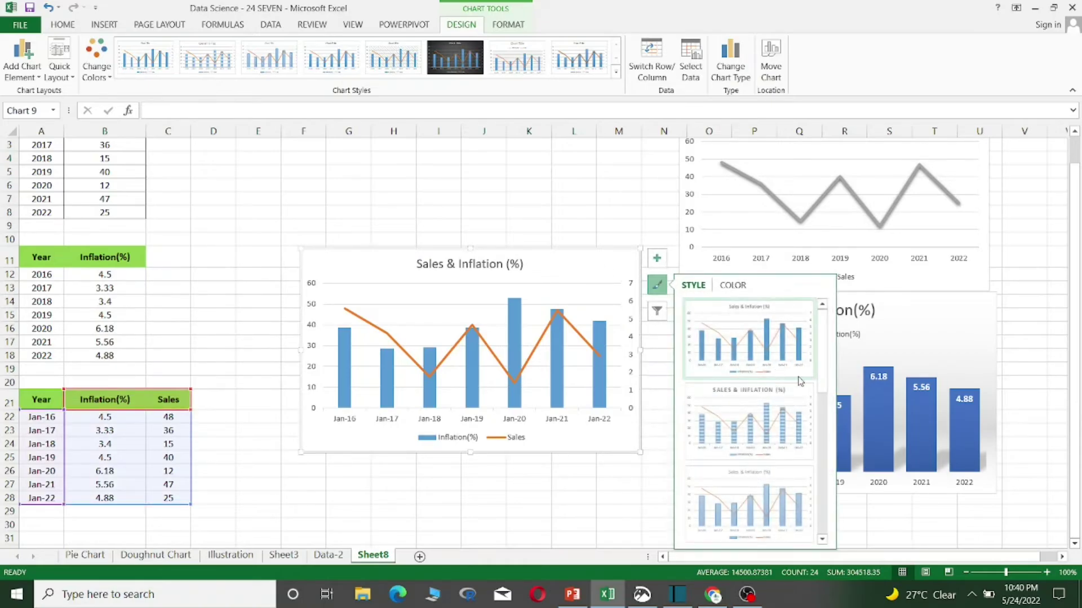
scroll(766, 428, "down", 2)
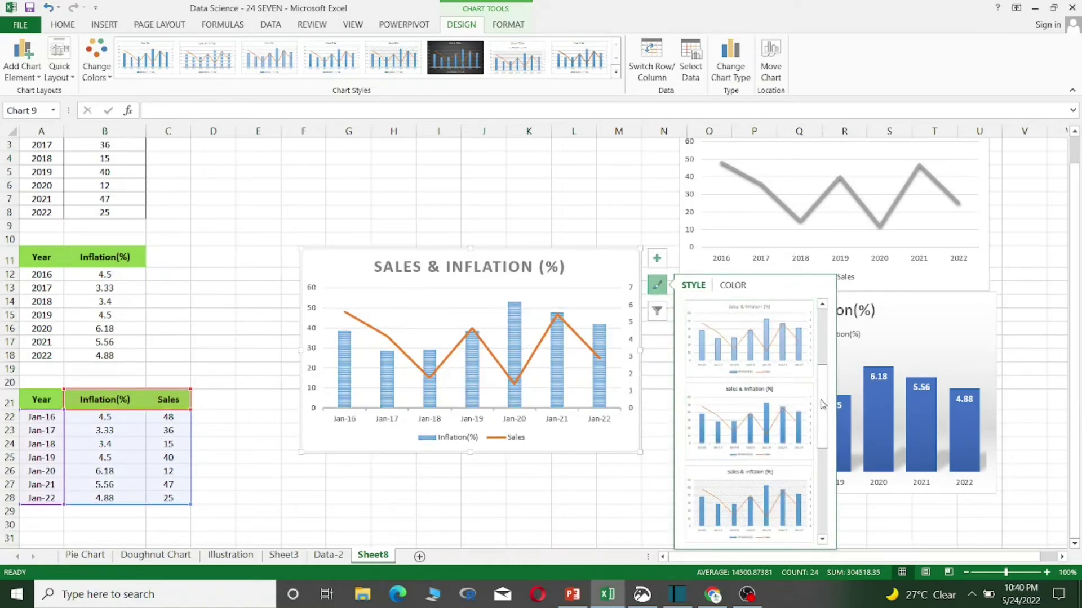
left_click(766, 431)
left_click(732, 289)
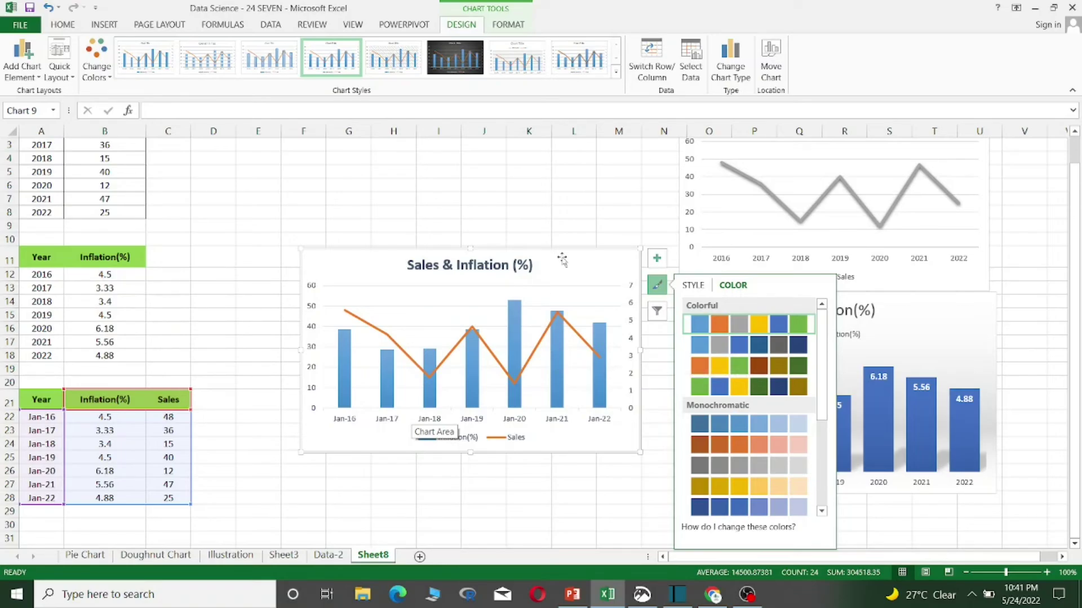
Step: Move the combo chart closer to the data tables, over columns E to L, and minimize the workbook window
left_click_drag(560, 258, 493, 215)
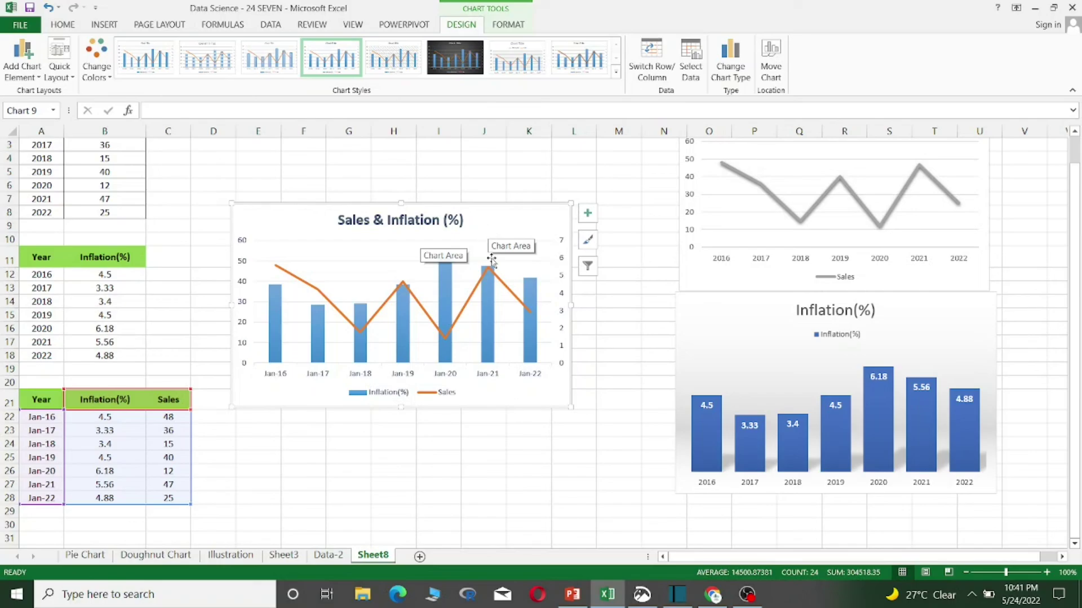
left_click(1034, 8)
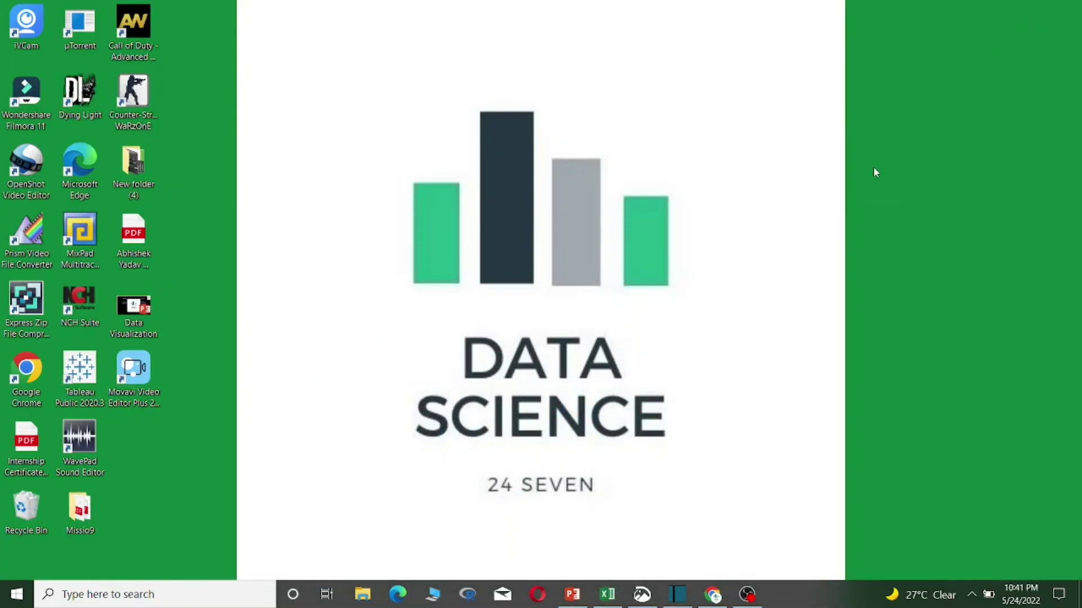